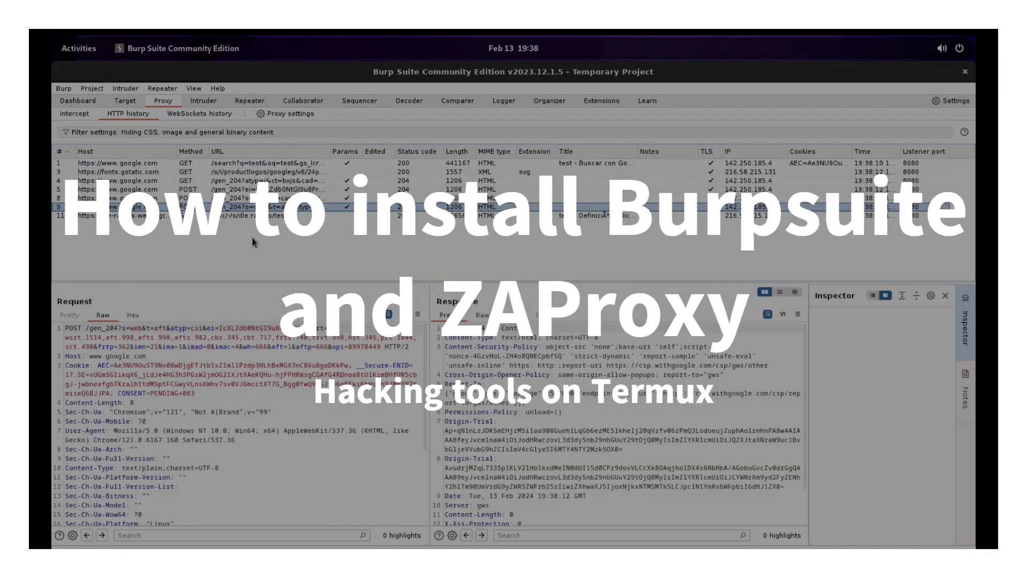
- Send the captured Google request from HTTP history to Repeater and resend it, getting the HTTP/2 204 reply
{"action": "right_click", "coordinate": [230, 337]}
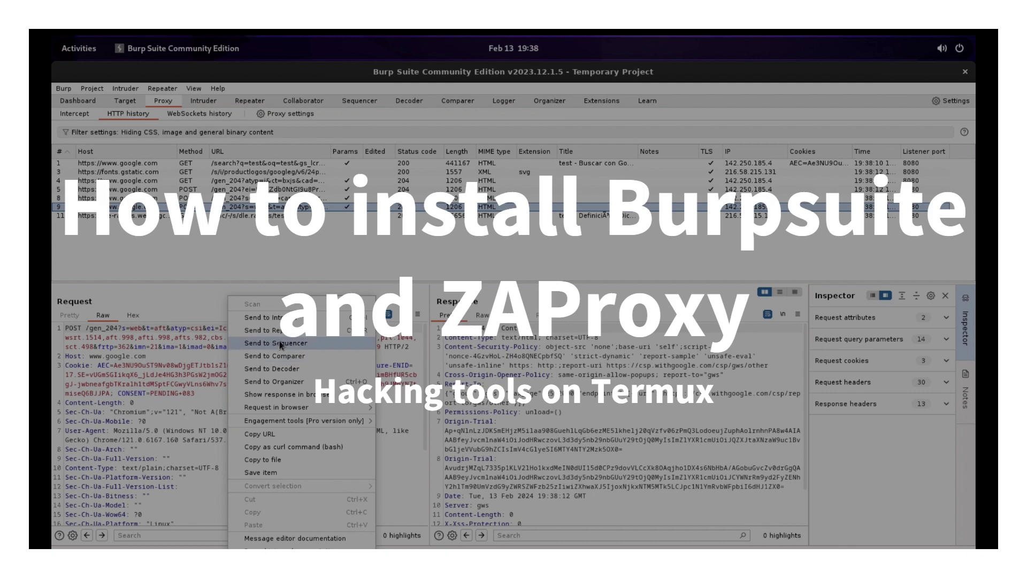
{"action": "left_click", "coordinate": [265, 329]}
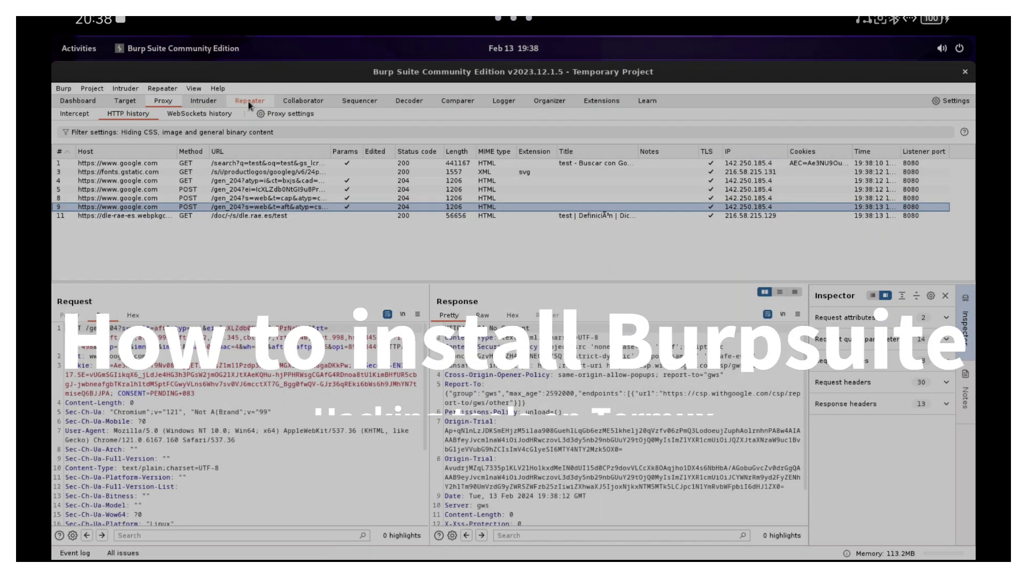
{"action": "left_click", "coordinate": [249, 102]}
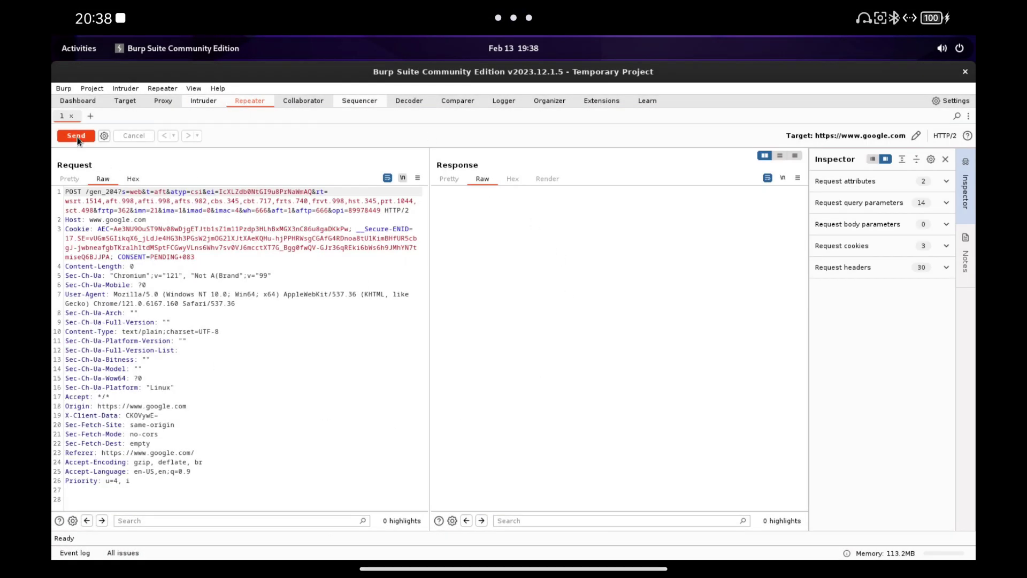
{"action": "left_click", "coordinate": [77, 137]}
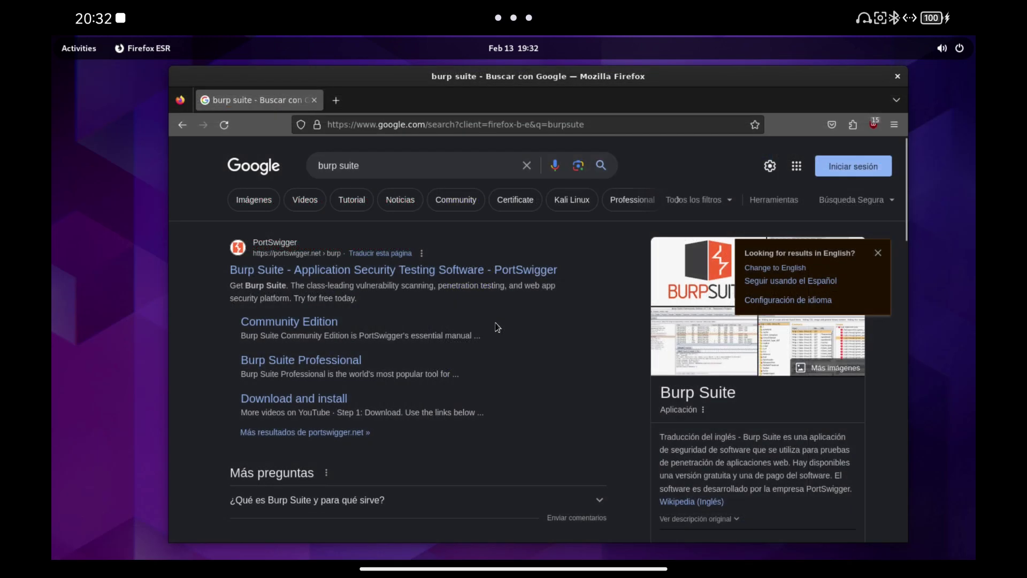
- Download the Burp Suite Community Edition Linux ARM64 installer from PortSwigger's releases page
{"action": "left_click", "coordinate": [300, 324]}
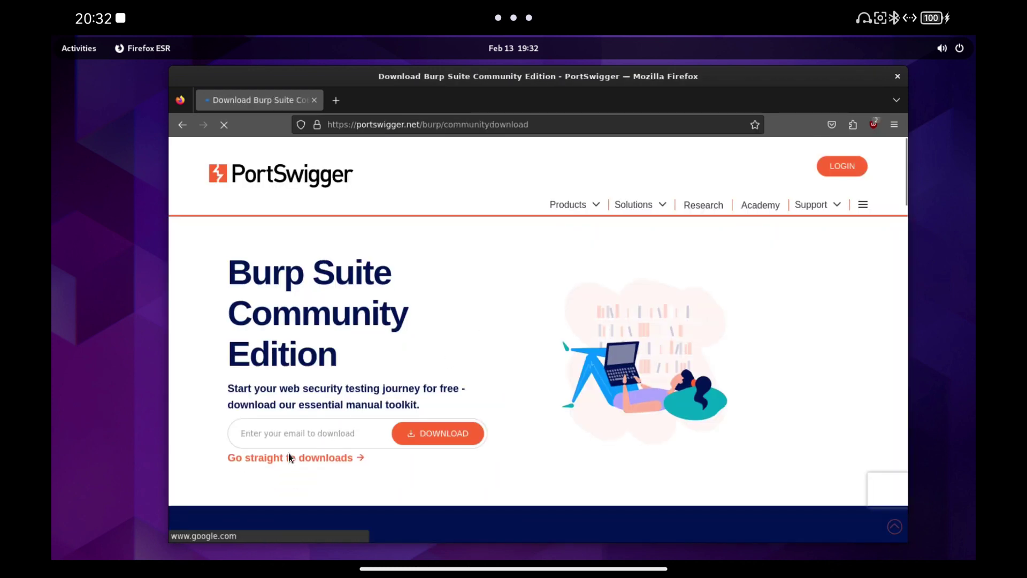
{"action": "left_click", "coordinate": [319, 459]}
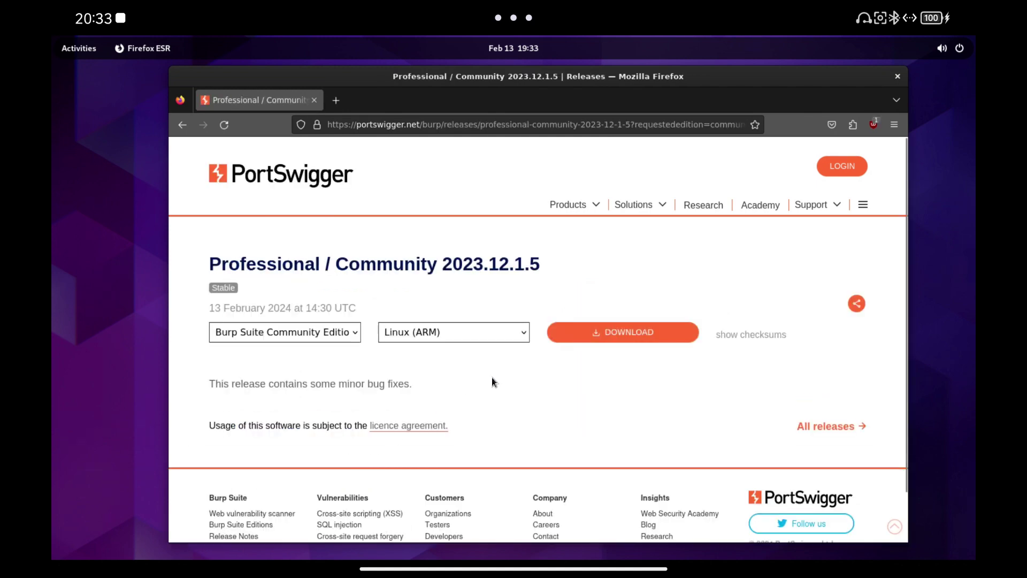
{"action": "left_click", "coordinate": [659, 340]}
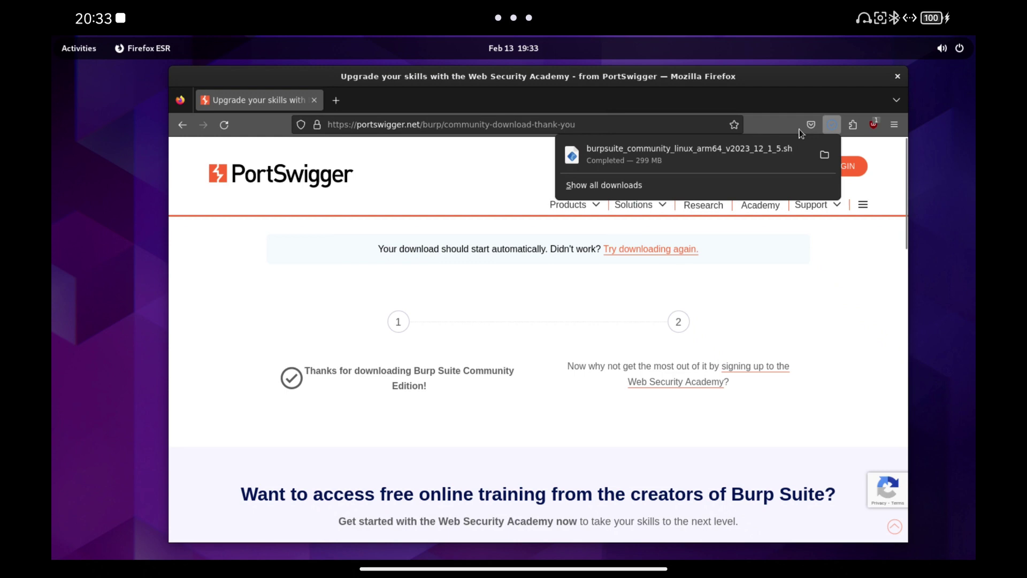
- In a terminal at Downloads, make the Burp Suite installer .sh executable with chmod +x
{"action": "left_click", "coordinate": [812, 166]}
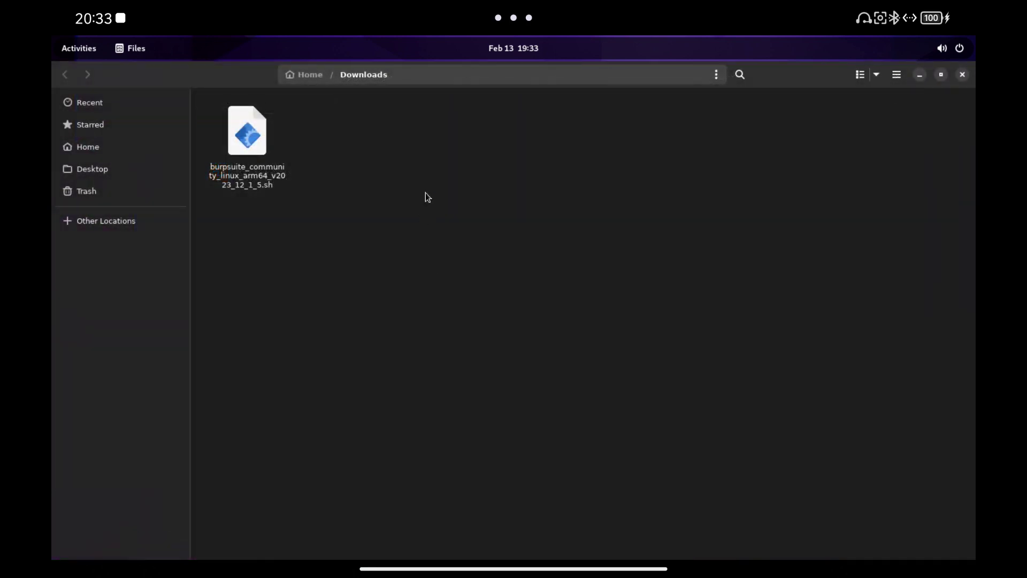
{"action": "right_click", "coordinate": [427, 197]}
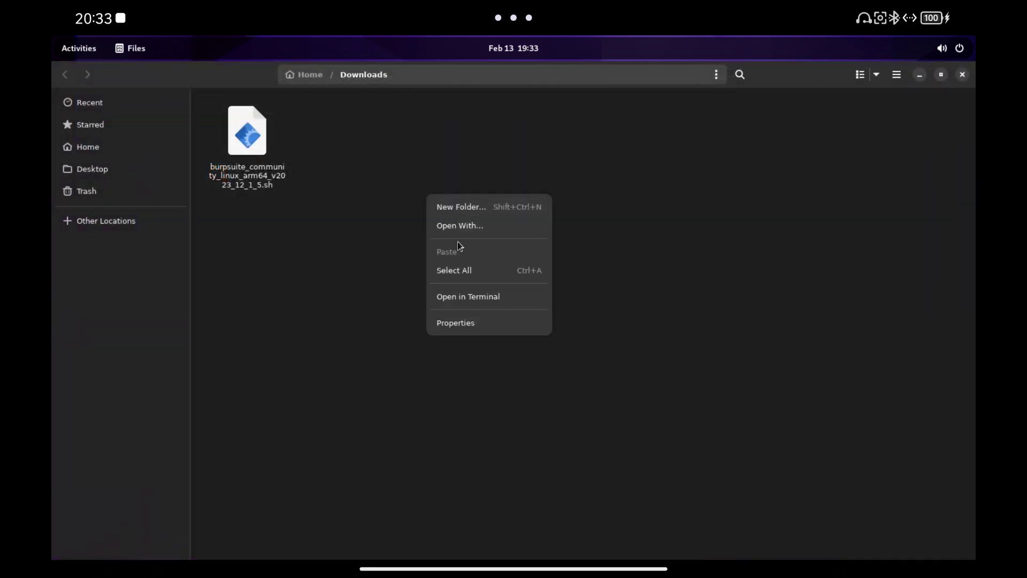
{"action": "left_click", "coordinate": [467, 297]}
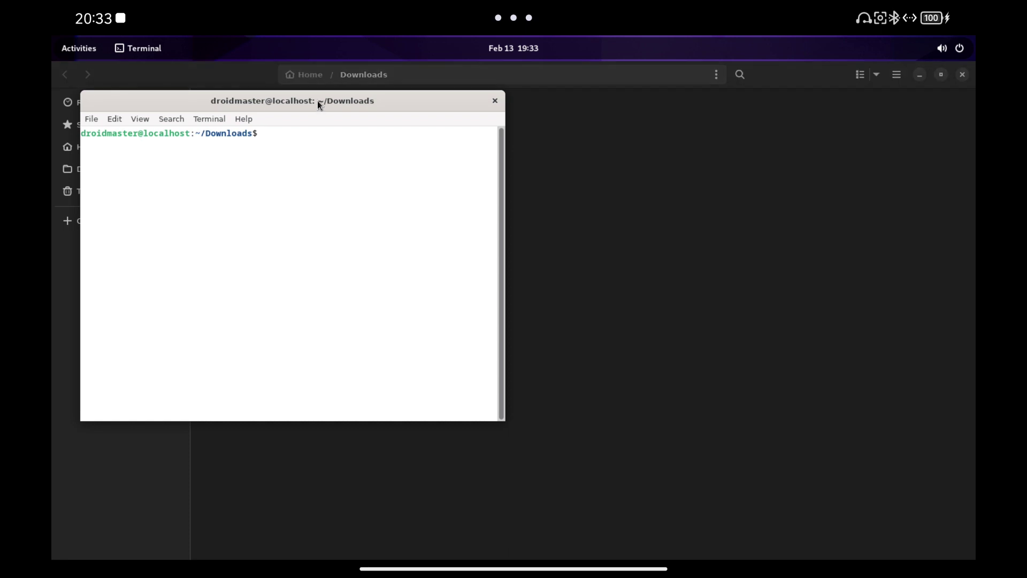
{"action": "left_click_drag", "start_coordinate": [317, 100], "coordinate": [665, 152]}
{"action": "type", "text": "ls"}
{"action": "key", "text": "Return"}
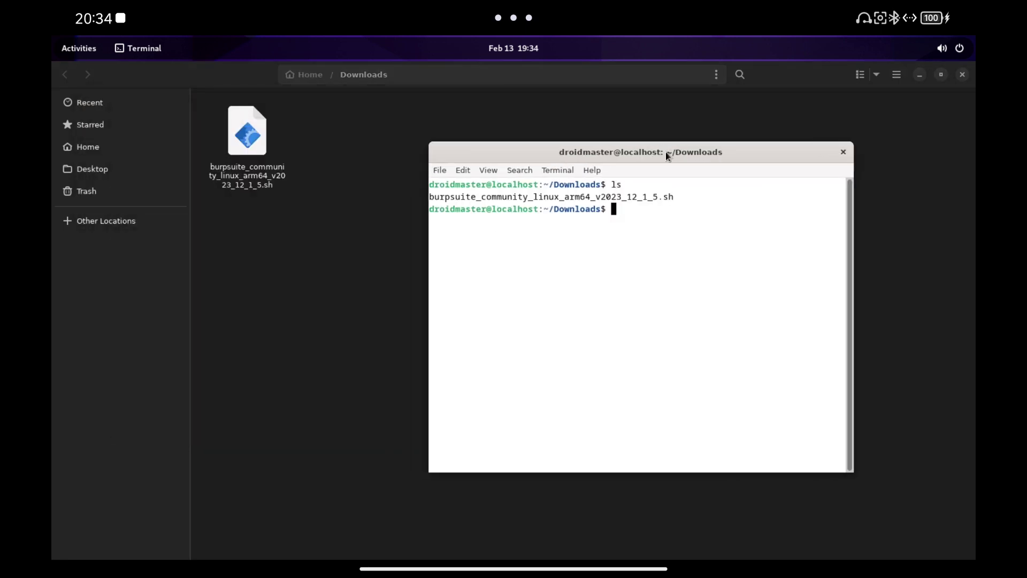
{"action": "type", "text": "chmod "}
{"action": "type", "text": "+x"}
{"action": "key", "text": "Tab"}
{"action": "key", "text": "Return"}
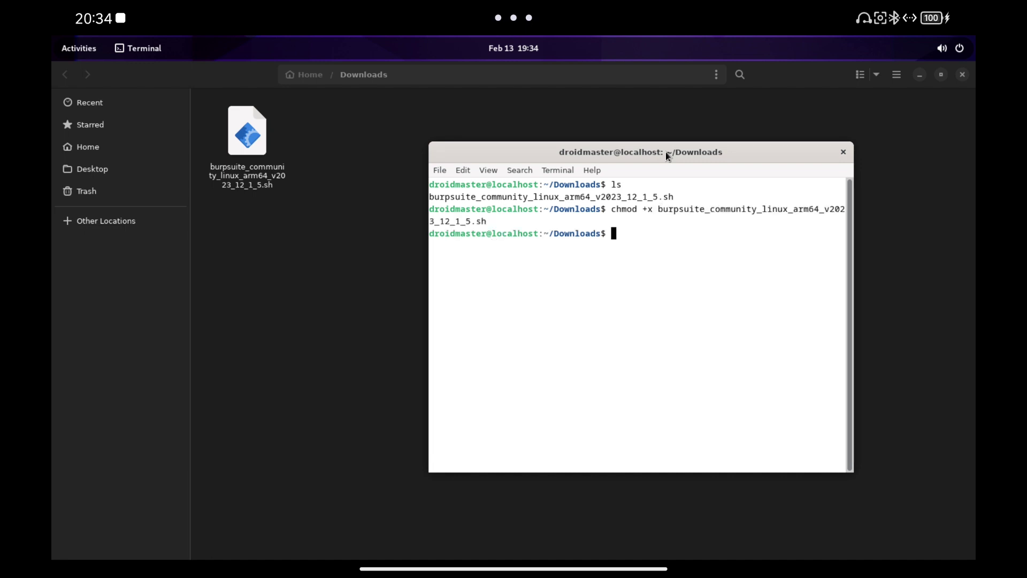
{"action": "key", "text": "ctrl+l"}
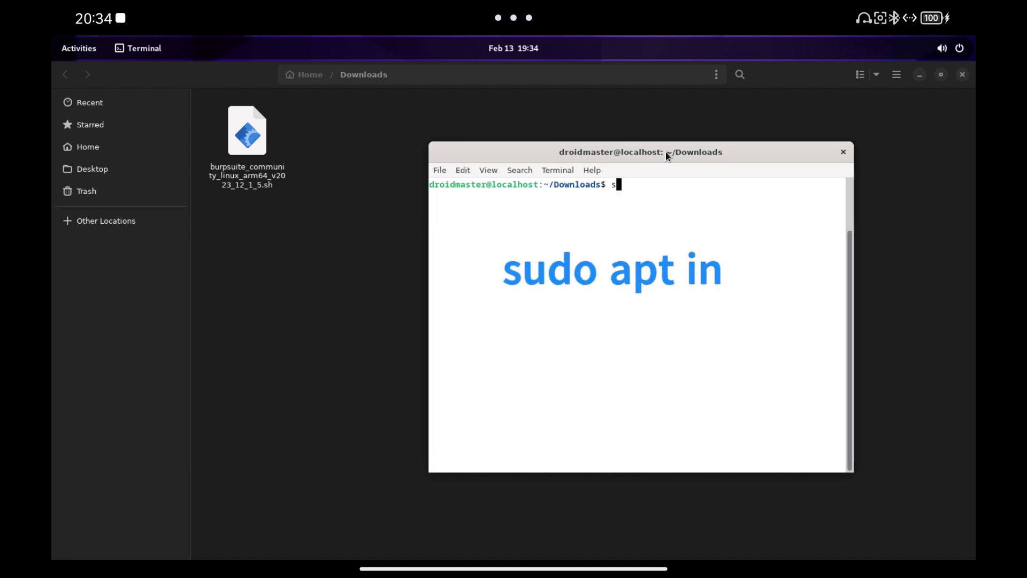
{"action": "type", "text": "sudo a"}
{"action": "type", "text": "pt ins"}
{"action": "type", "text": "tall "}
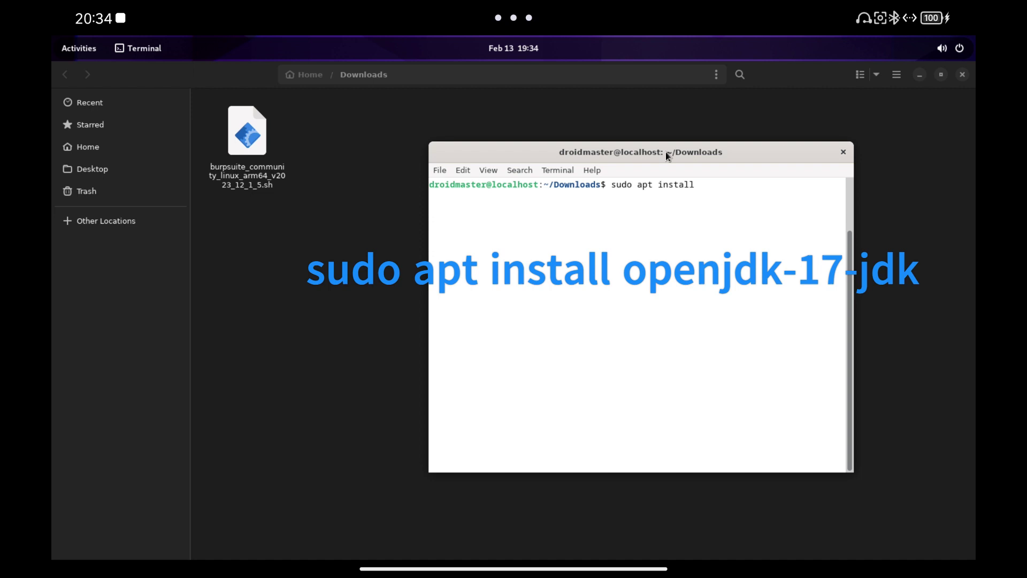
{"action": "type", "text": "openj"}
{"action": "type", "text": "dk-17"}
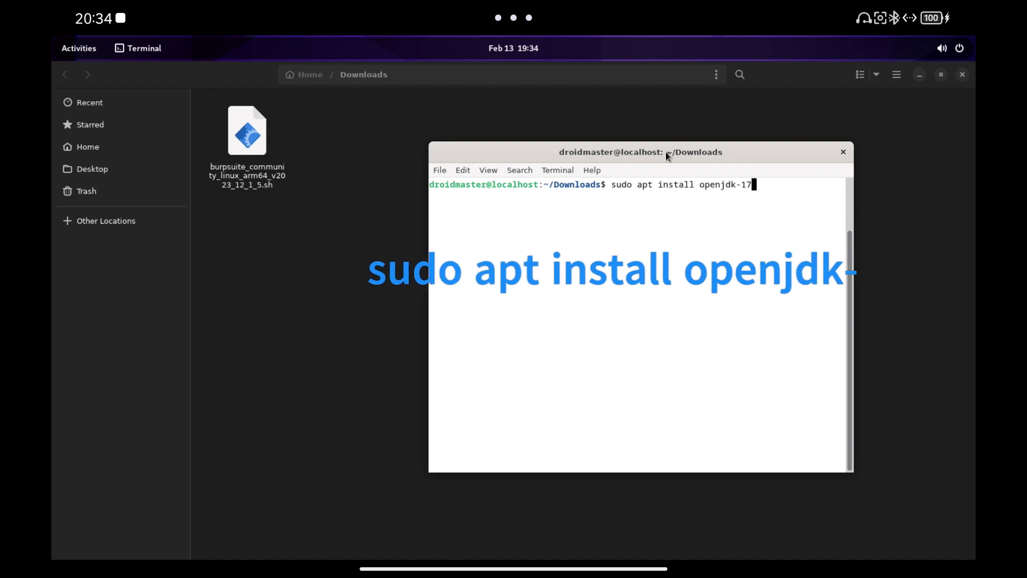
{"action": "type", "text": "-j"}
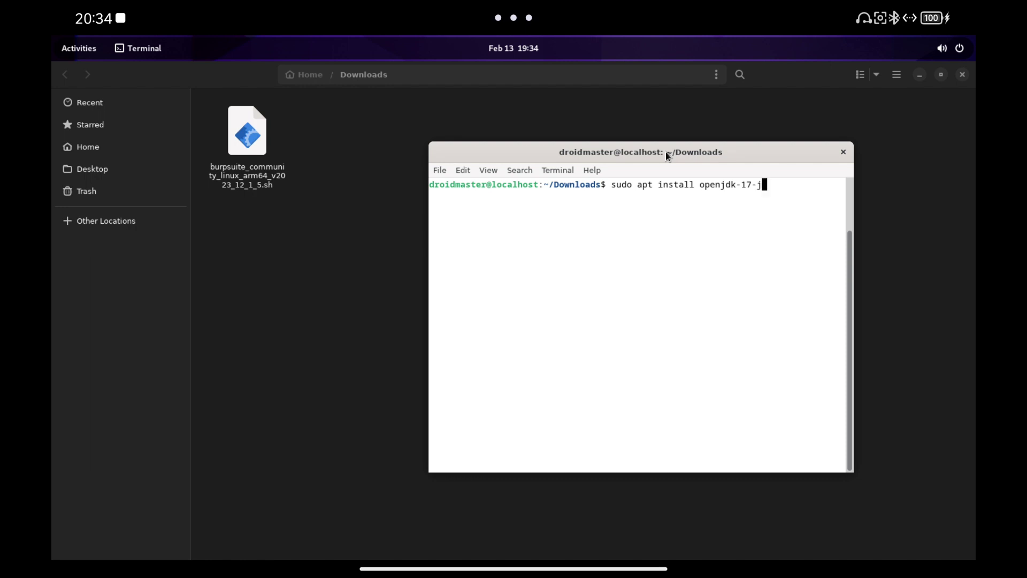
{"action": "type", "text": "dk"}
- Install the openjdk-17-jdk packages with sudo apt, confirming with Y
{"action": "key", "text": "Return"}
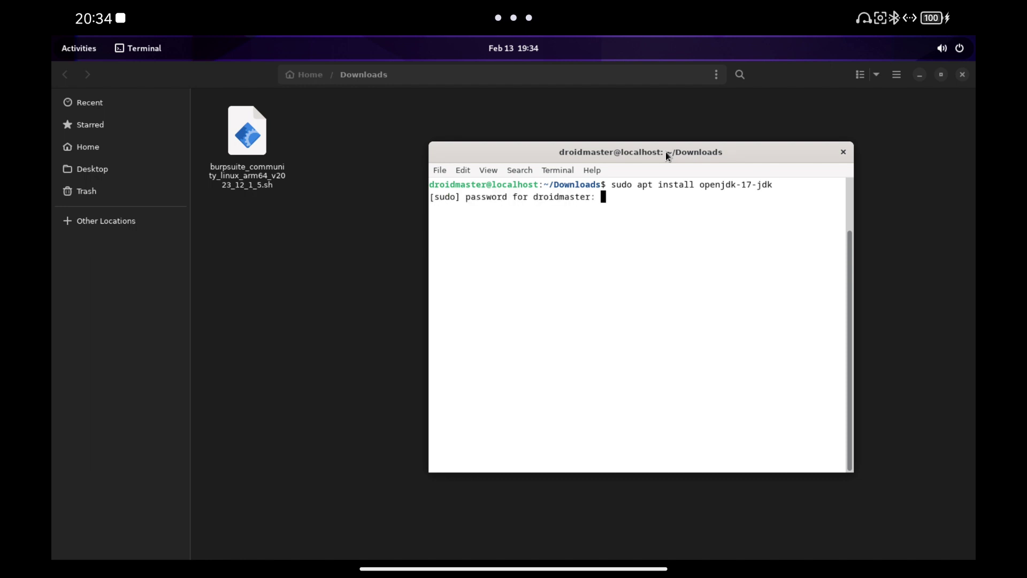
{"action": "key", "text": "Return"}
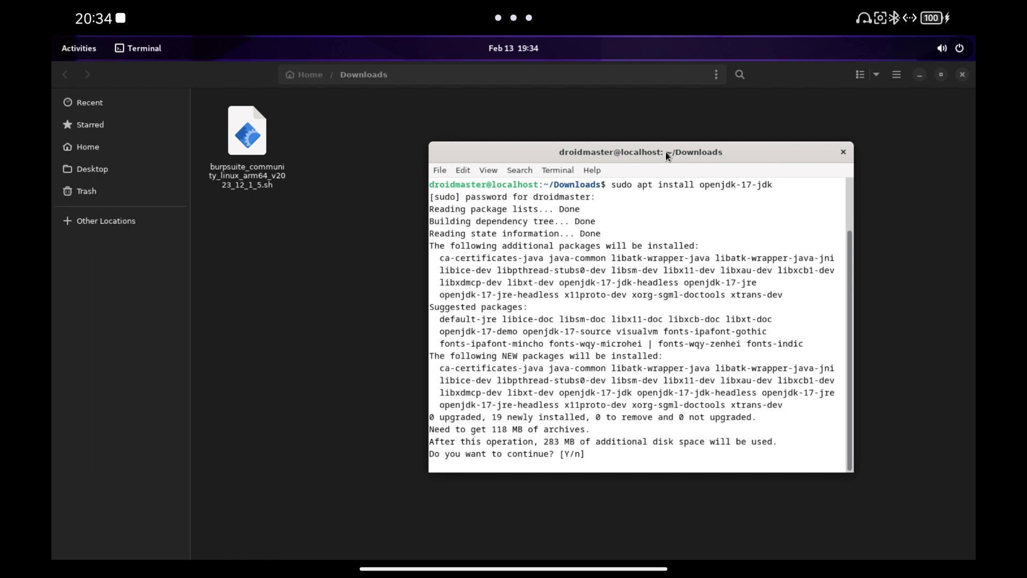
{"action": "type", "text": "Y"}
{"action": "key", "text": "Return"}
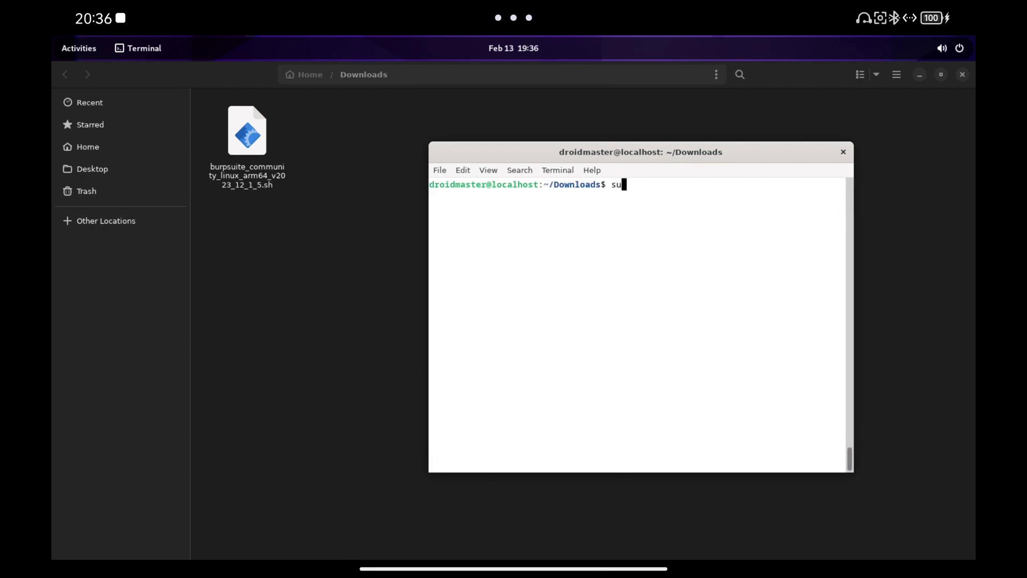
{"action": "type", "text": "udo ./"}
{"action": "type", "text": "b"}
- Run the Burp Suite installer with sudo and complete the wizard with the default /usr/local/BurpSuiteCommunity folder
{"action": "key", "text": "Tab"}
{"action": "key", "text": "Return"}
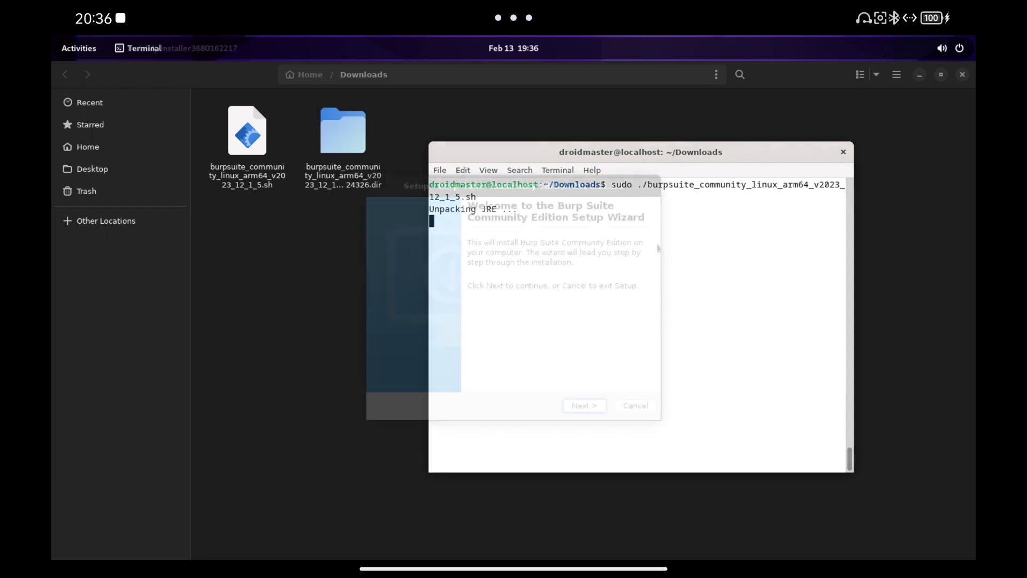
{"action": "left_click", "coordinate": [603, 406]}
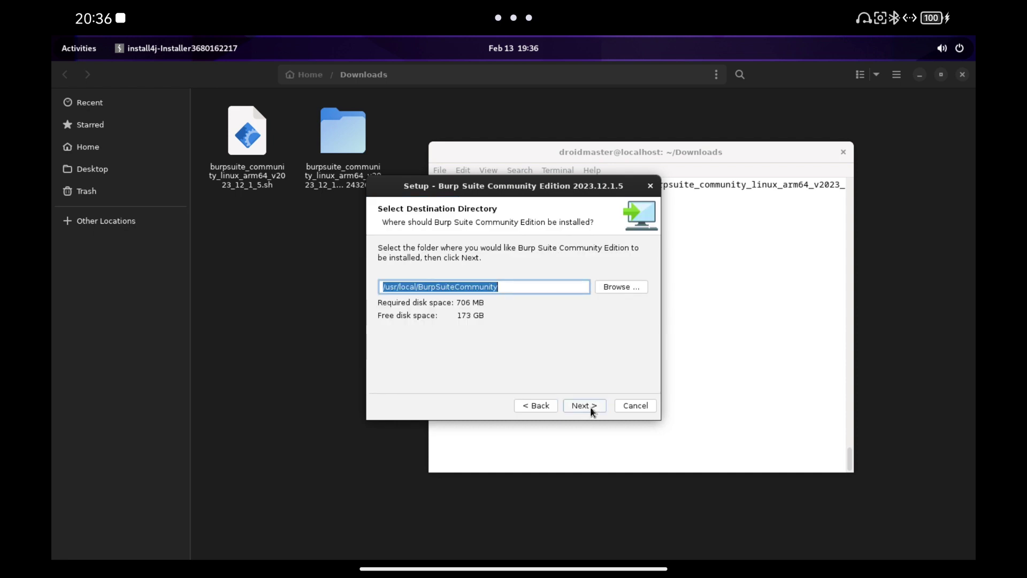
{"action": "left_click", "coordinate": [591, 410]}
{"action": "left_click", "coordinate": [590, 412]}
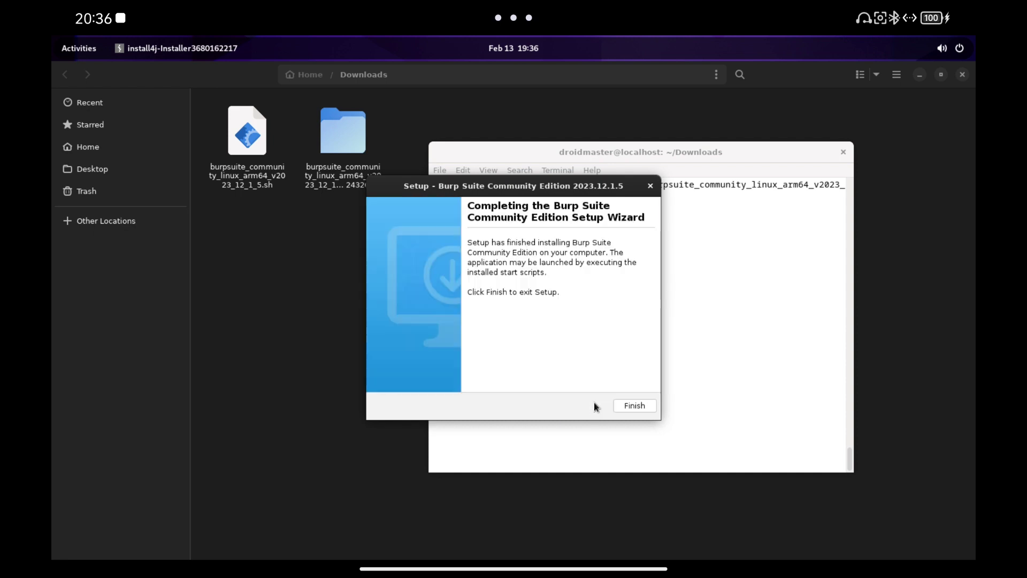
{"action": "left_click", "coordinate": [636, 406]}
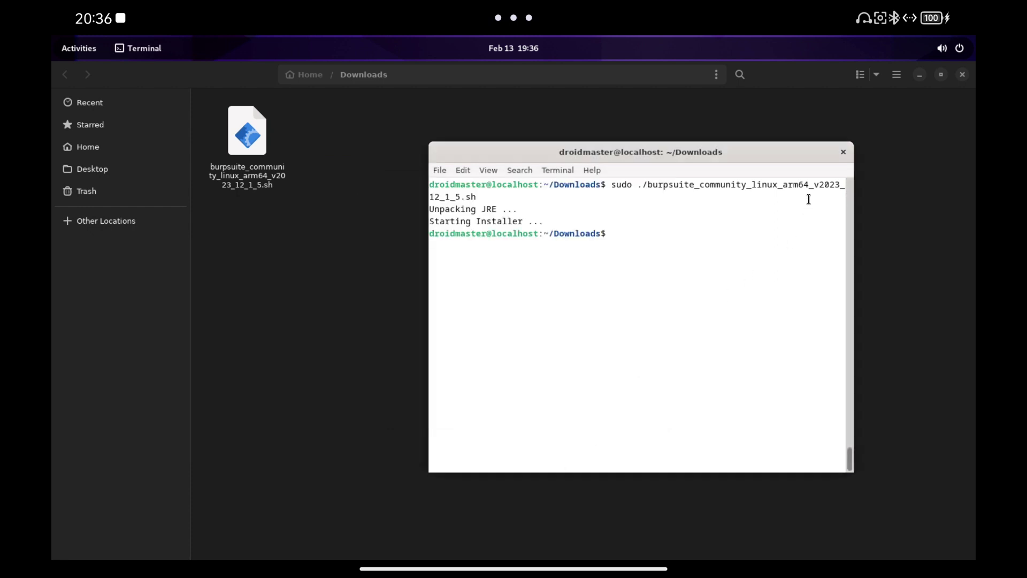
- Launch Burp Suite Community Edition from a GNOME Shell search for 'burp'
{"action": "left_click", "coordinate": [842, 151]}
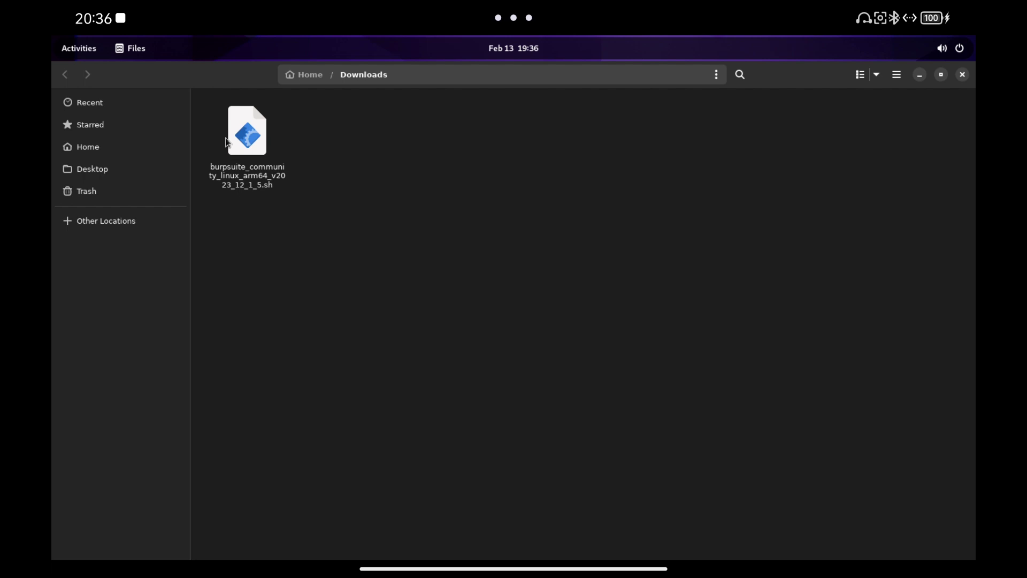
{"action": "left_click", "coordinate": [85, 49]}
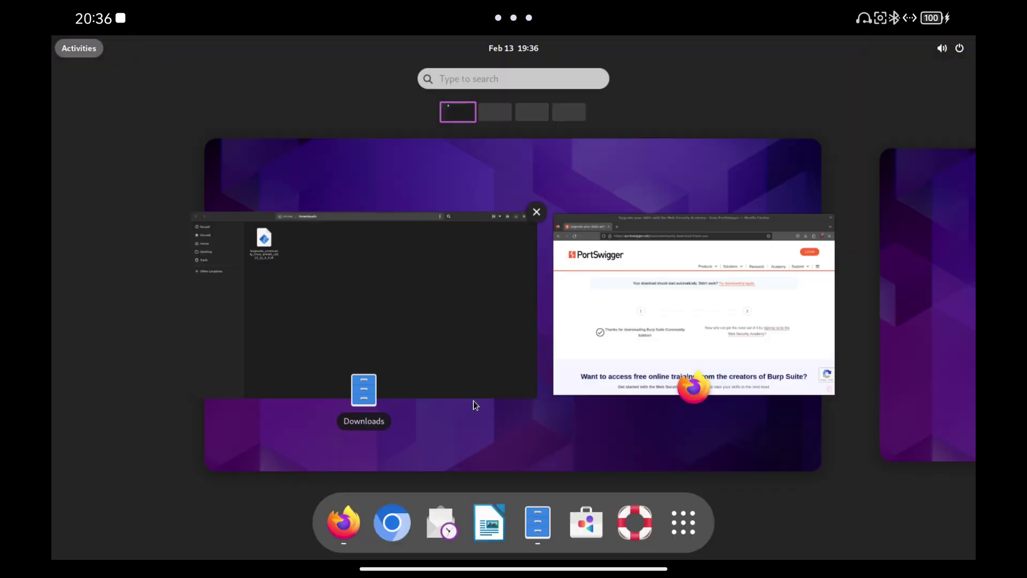
{"action": "left_click", "coordinate": [681, 527]}
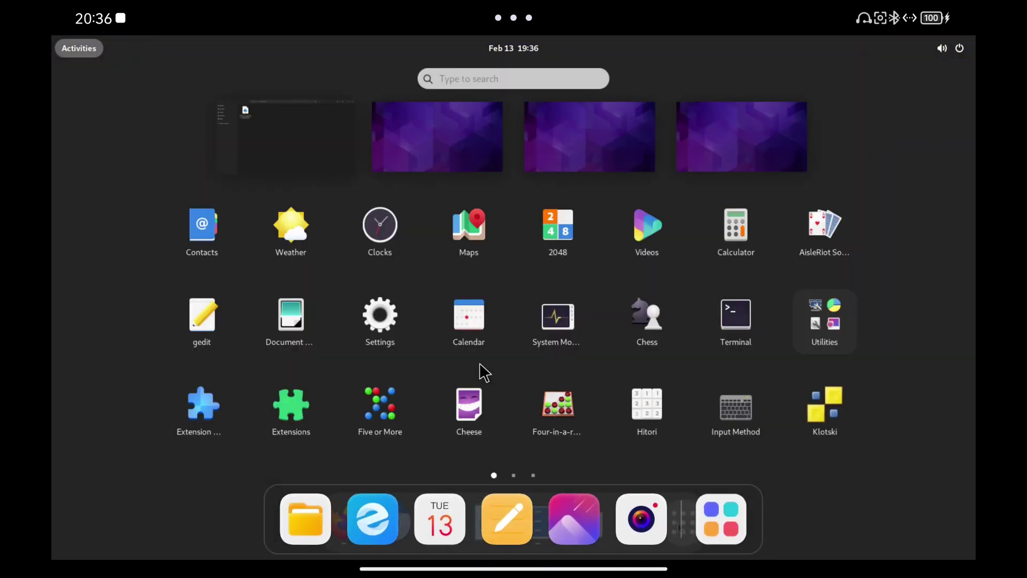
{"action": "left_click", "coordinate": [481, 81]}
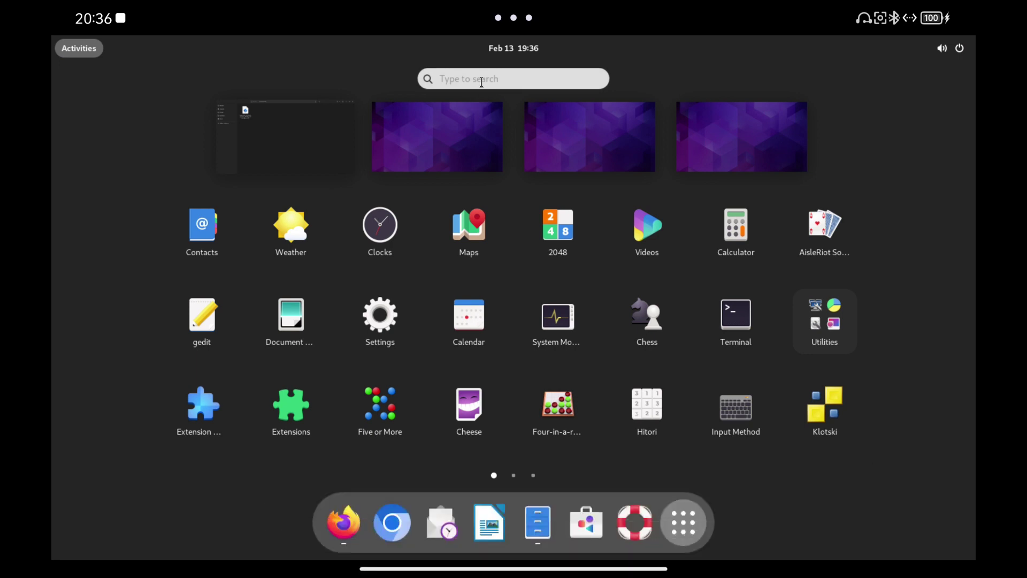
{"action": "type", "text": "burp"}
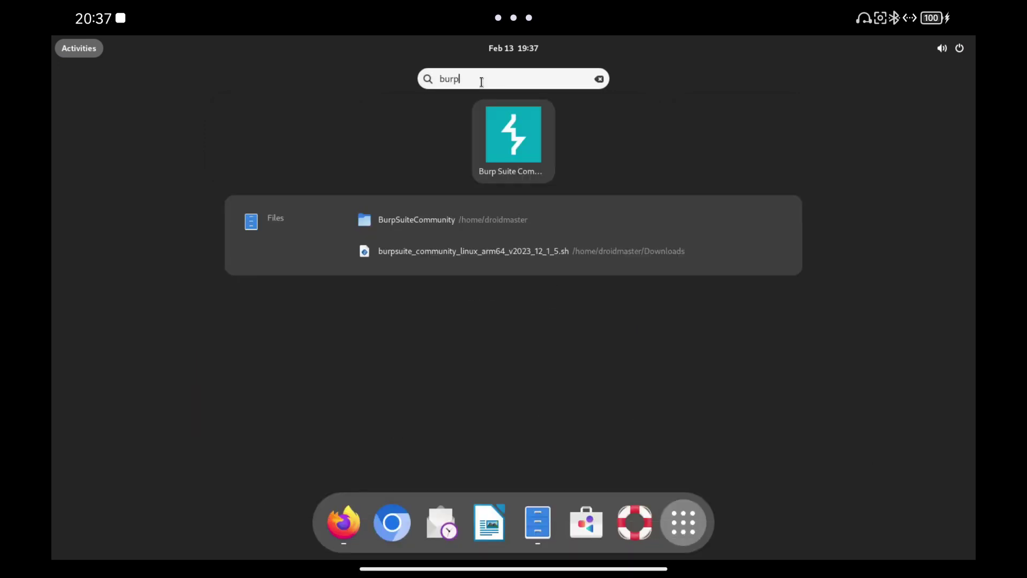
{"action": "left_click", "coordinate": [509, 140]}
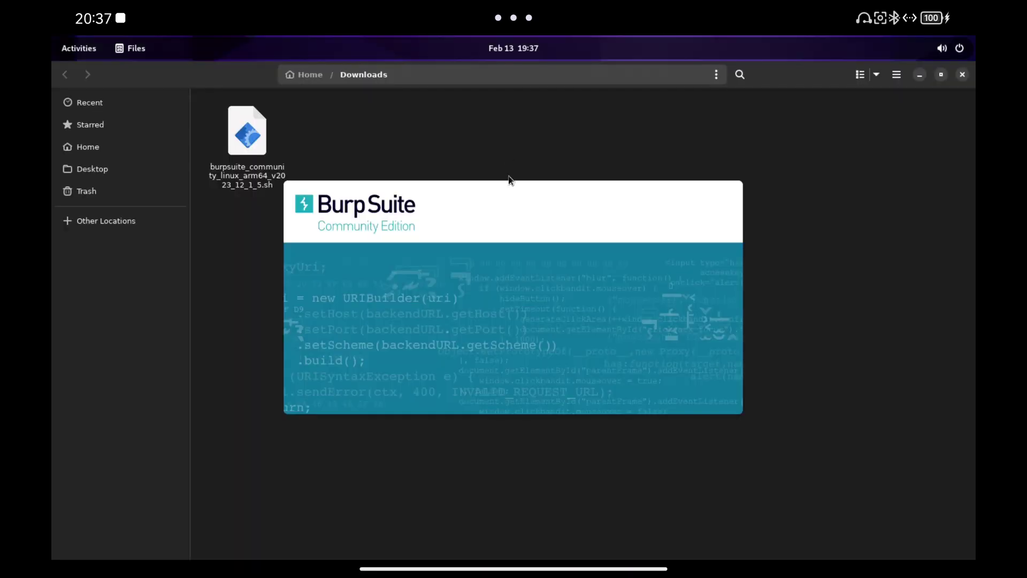
- Close the Files and Firefox windows to clear the desktop
{"action": "left_click", "coordinate": [961, 78]}
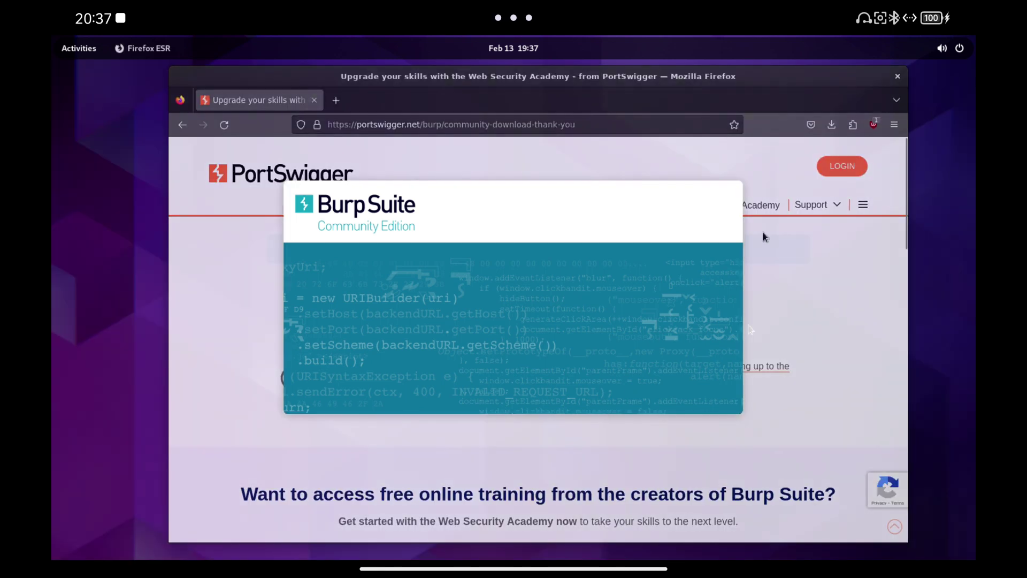
{"action": "key", "text": "alt+F4"}
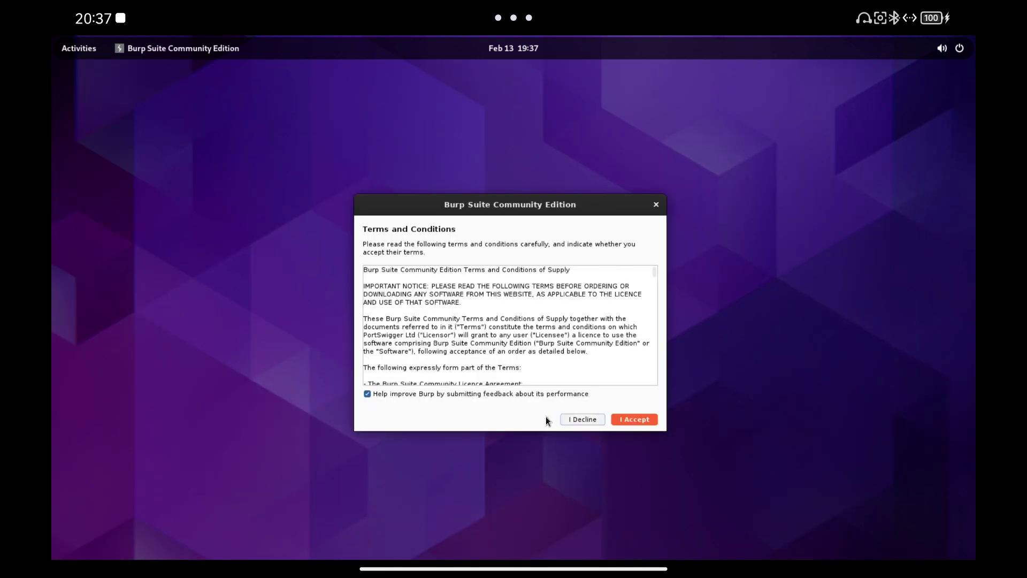
- Accept the terms and start Burp with a temporary project and default configuration
{"action": "left_click", "coordinate": [626, 418]}
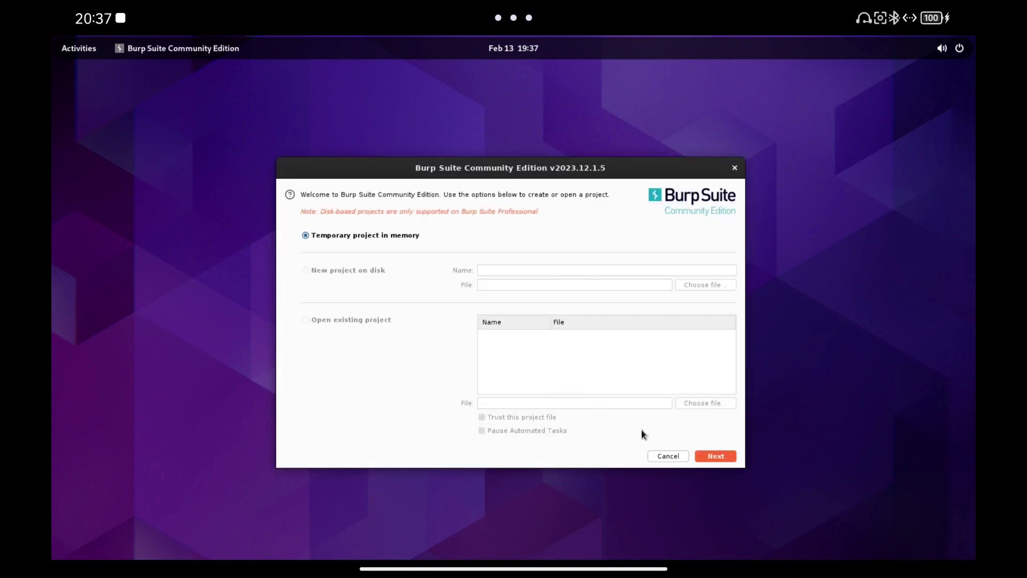
{"action": "left_click", "coordinate": [713, 456]}
{"action": "left_click", "coordinate": [707, 456]}
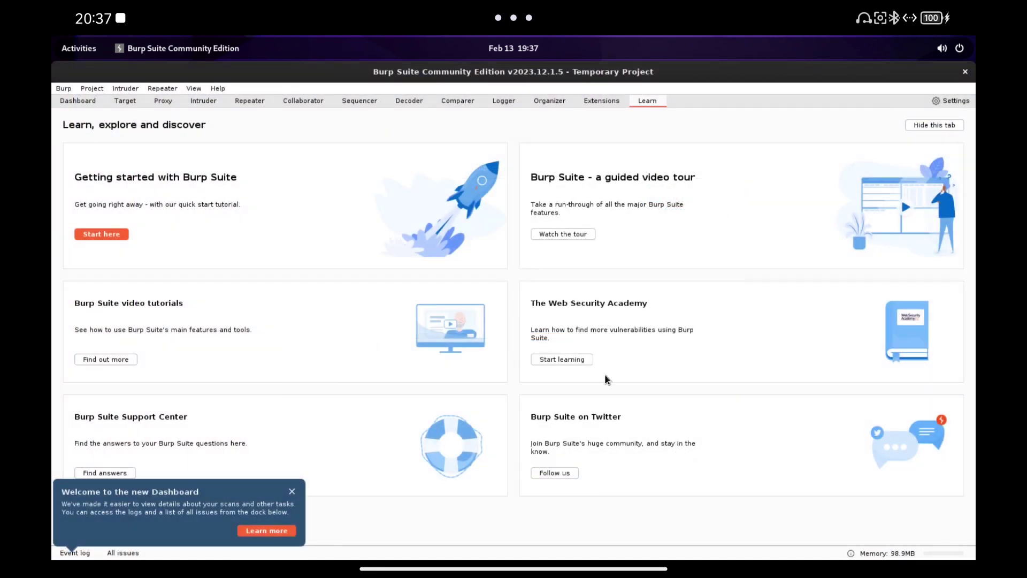
{"action": "left_click", "coordinate": [291, 491]}
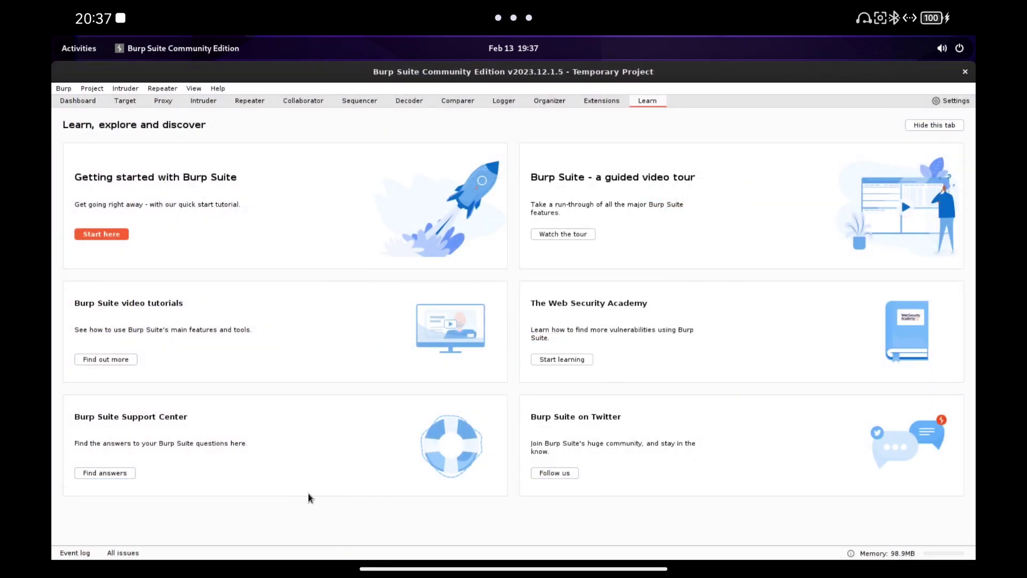
- Go to Proxy Intercept, dismiss the browser sandbox error and head to Burp's settings
{"action": "left_click", "coordinate": [122, 101]}
{"action": "left_click", "coordinate": [160, 102]}
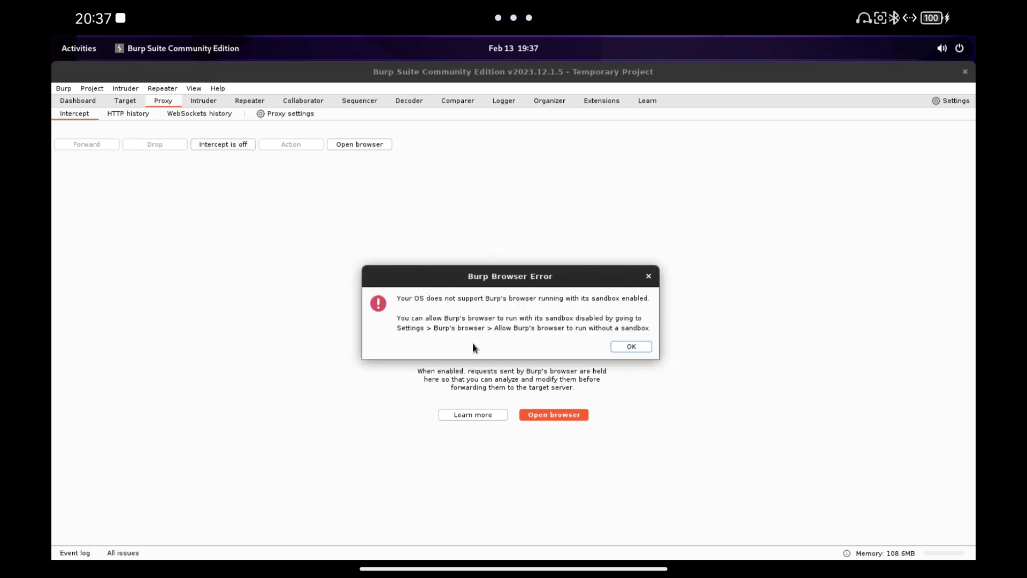
{"action": "left_click", "coordinate": [631, 346]}
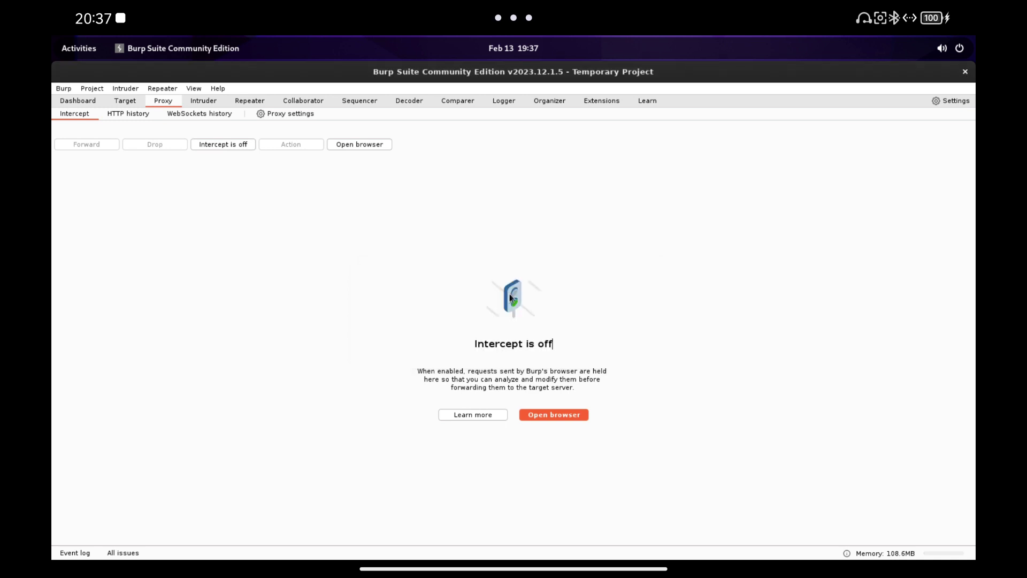
{"action": "left_click", "coordinate": [63, 89]}
- In Settings > Tools > Burp's browser, allow the browser to run without a sandbox
{"action": "left_click", "coordinate": [83, 115]}
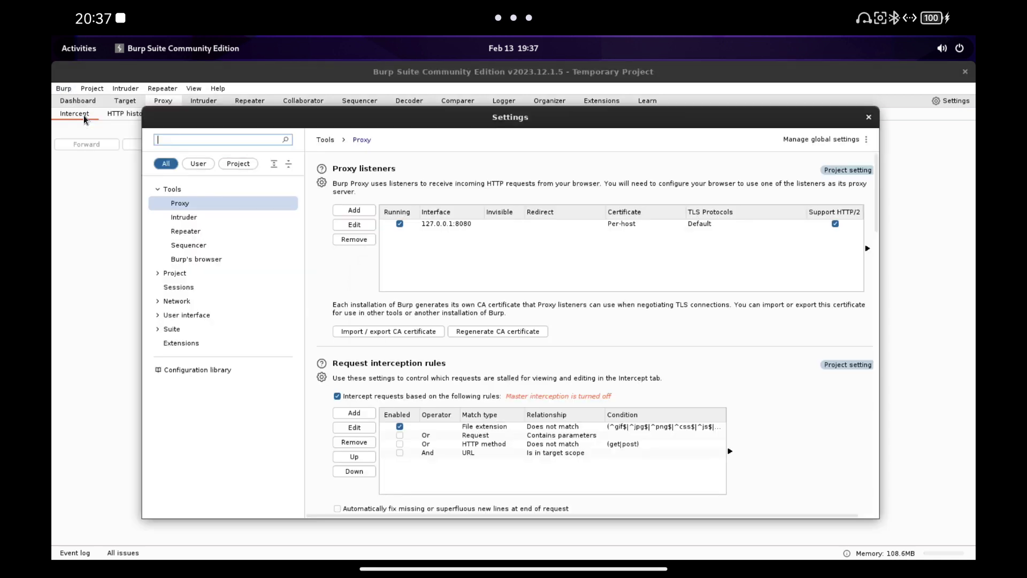
{"action": "left_click", "coordinate": [196, 259]}
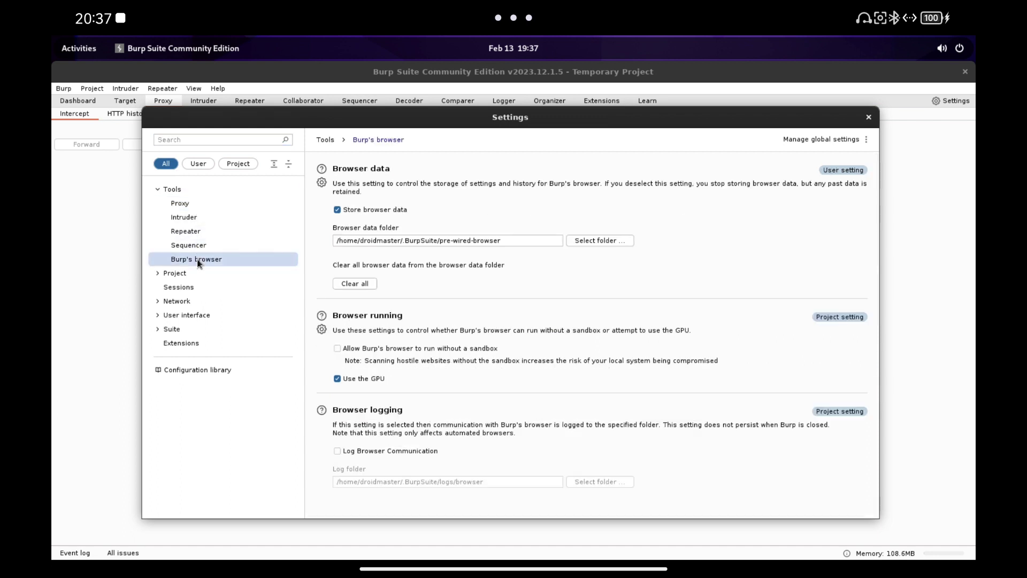
{"action": "left_click", "coordinate": [413, 346]}
{"action": "left_click", "coordinate": [869, 116]}
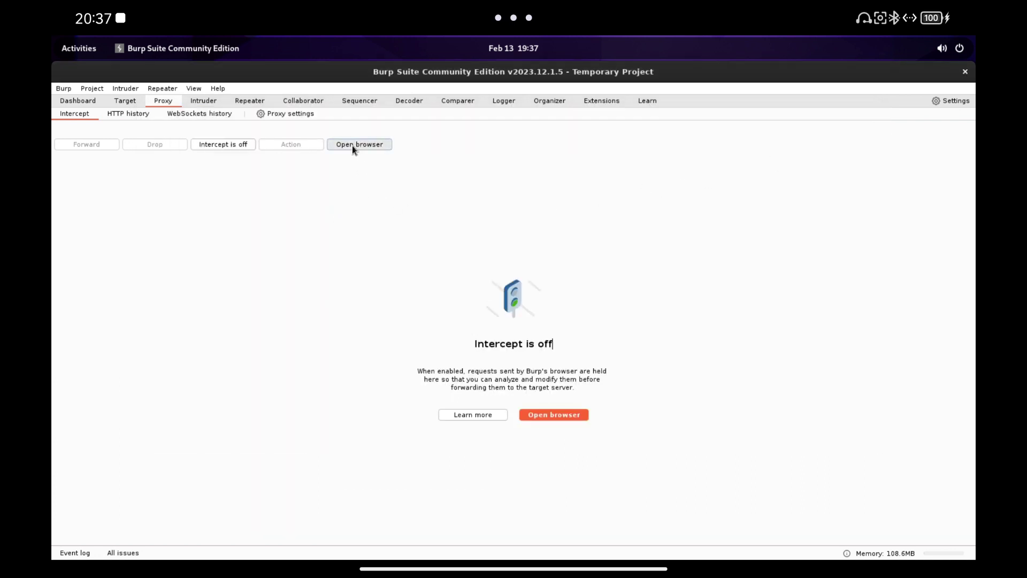
- Launch Burp's Chromium browser, search Google for 'test' and view the captured HTTP history
{"action": "left_click", "coordinate": [352, 146]}
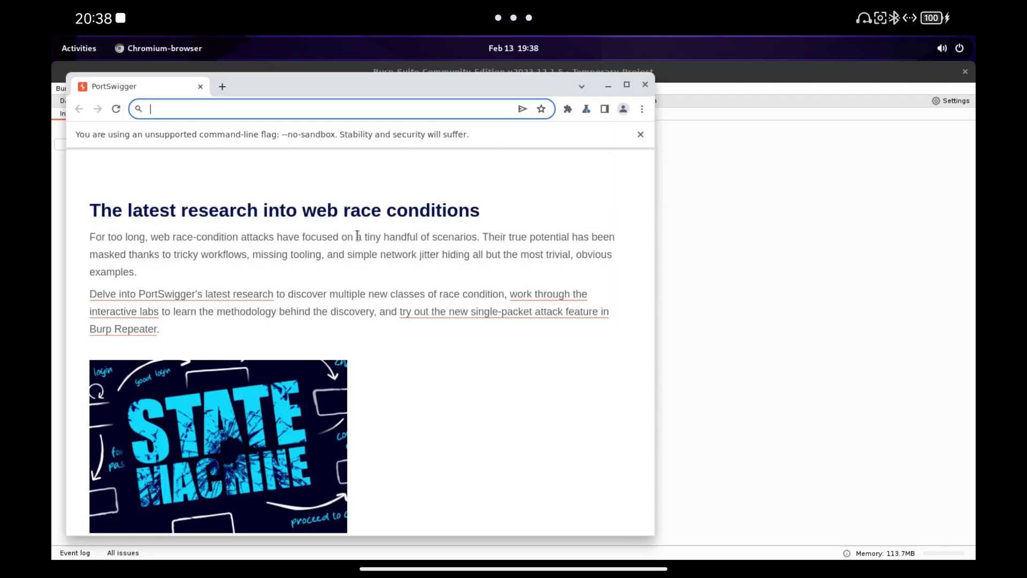
{"action": "left_click_drag", "start_coordinate": [344, 88], "coordinate": [518, 108]}
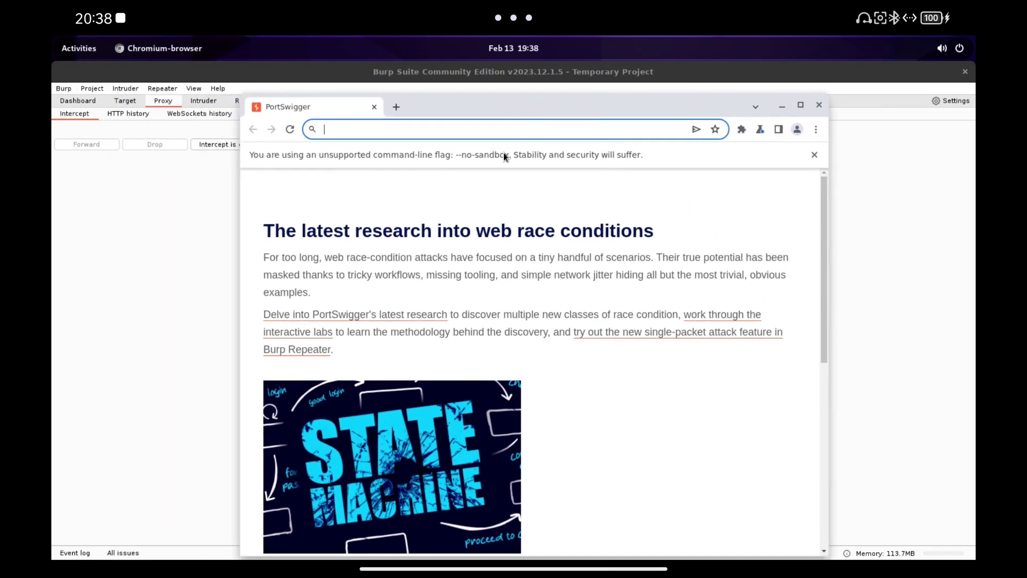
{"action": "type", "text": "test"}
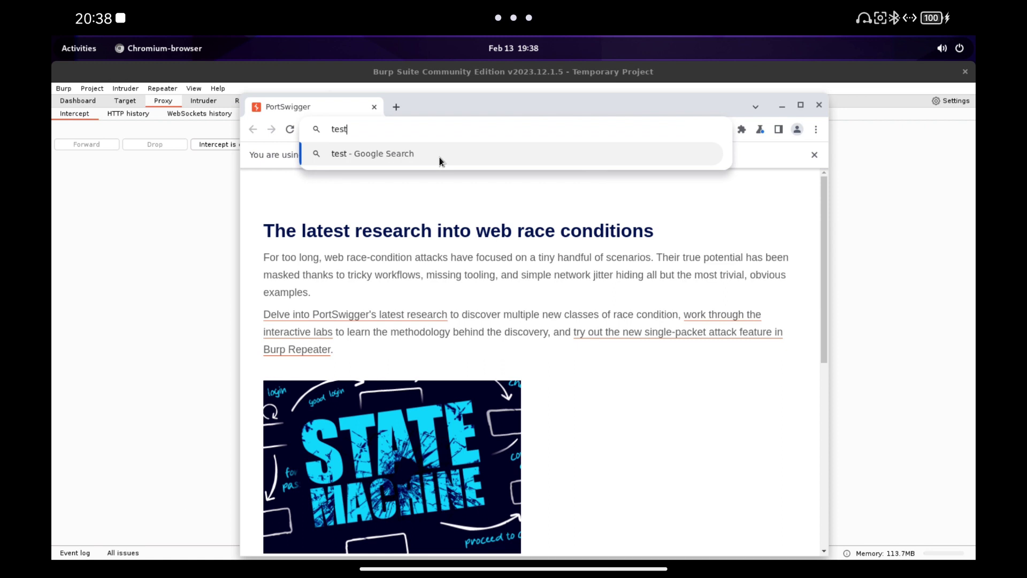
{"action": "key", "text": "Return"}
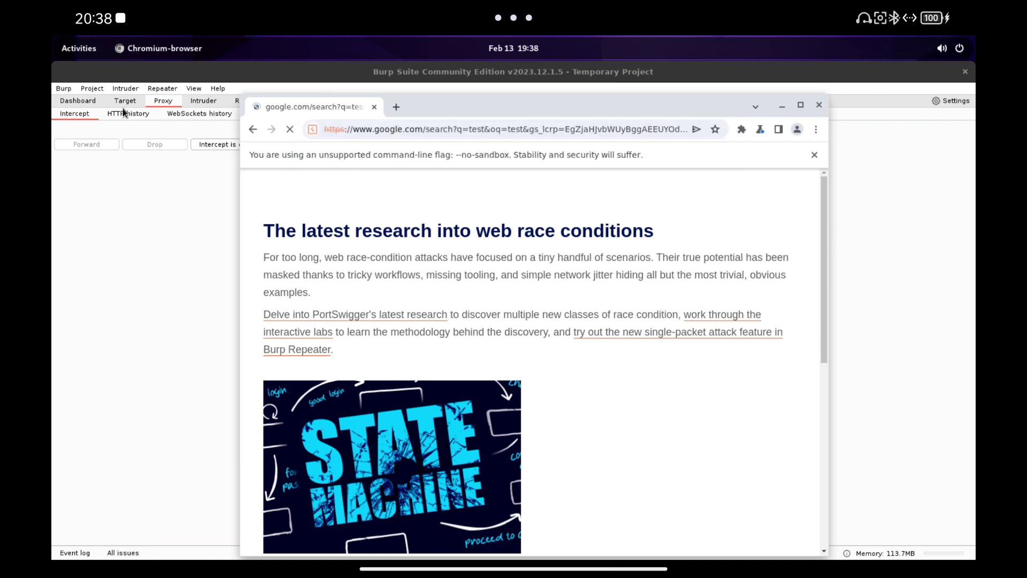
{"action": "left_click", "coordinate": [124, 112]}
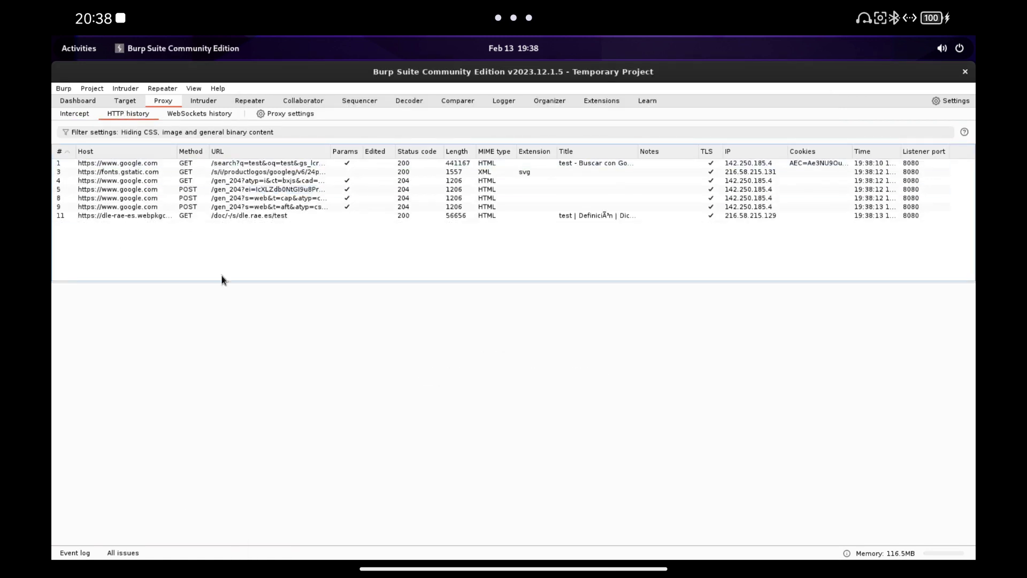
- Send the POST gen_204 request in row 9 to Repeater and resend it for a 204 No Content reply
{"action": "left_click", "coordinate": [248, 180]}
{"action": "left_click", "coordinate": [260, 207]}
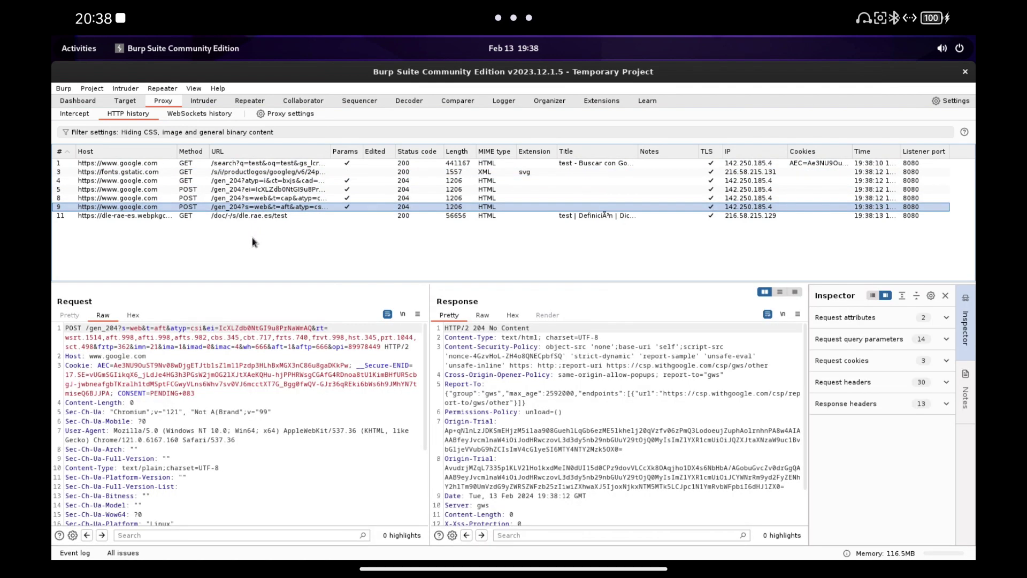
{"action": "right_click", "coordinate": [227, 352]}
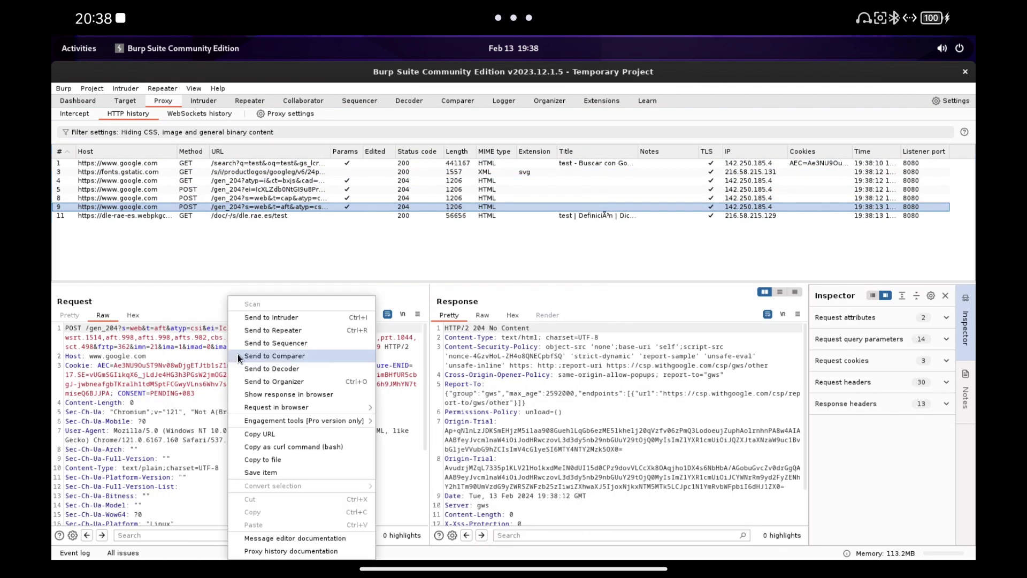
{"action": "left_click", "coordinate": [282, 330]}
{"action": "left_click", "coordinate": [250, 101]}
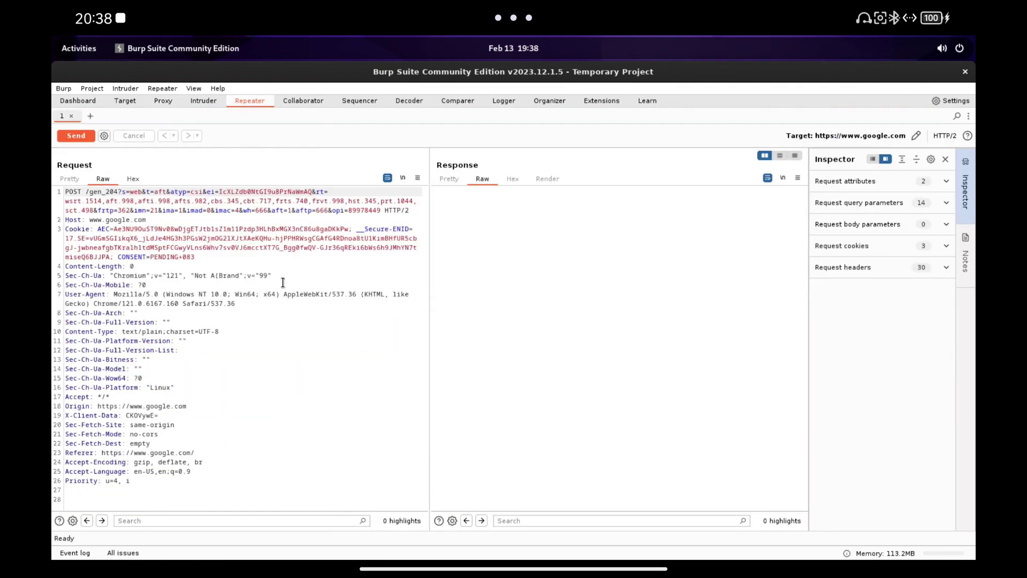
{"action": "left_click", "coordinate": [76, 137]}
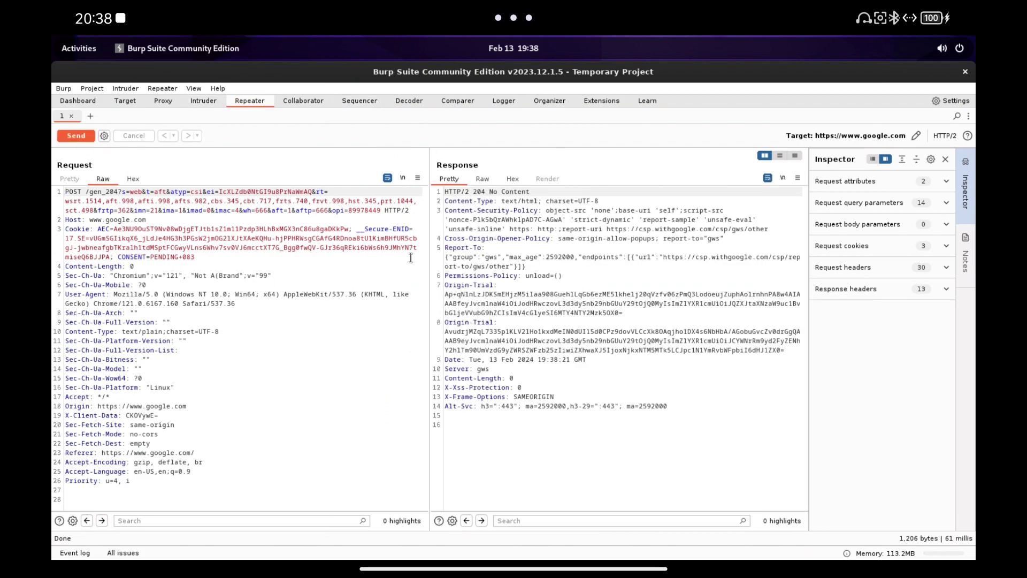
- Switch to Firefox's zaproxy results and go to the ZAP download page
{"action": "key", "text": "alt+Tab"}
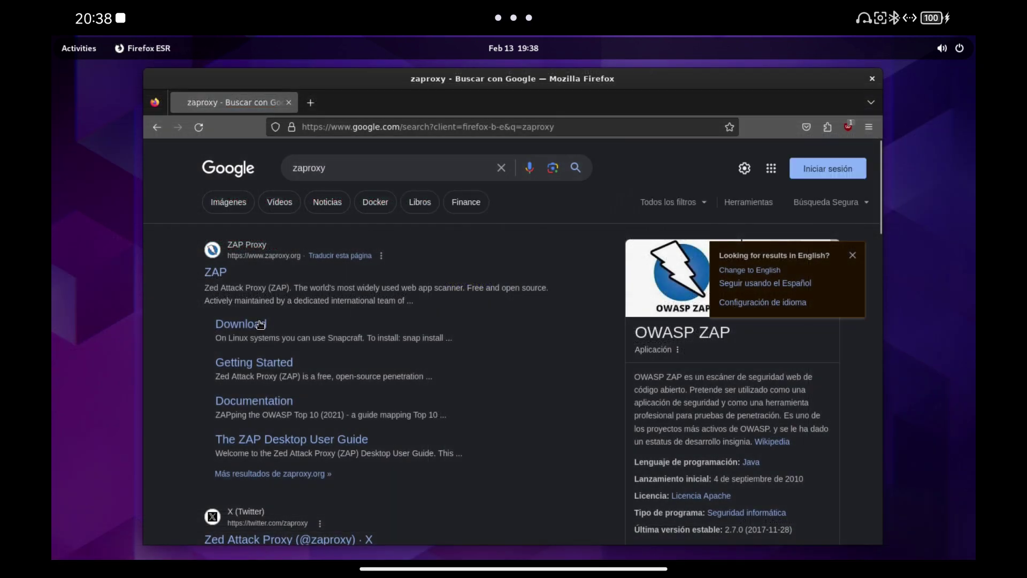
{"action": "left_click", "coordinate": [233, 324]}
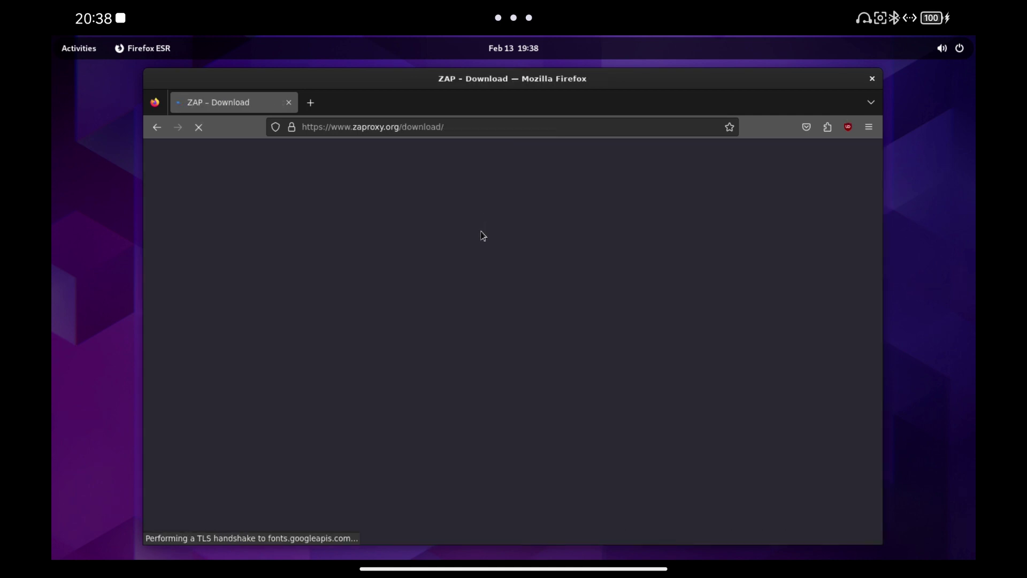
{"action": "scroll", "coordinate": [465, 295], "scroll_direction": "down", "scroll_amount": 2}
{"action": "scroll", "coordinate": [451, 310], "scroll_direction": "down", "scroll_amount": 1}
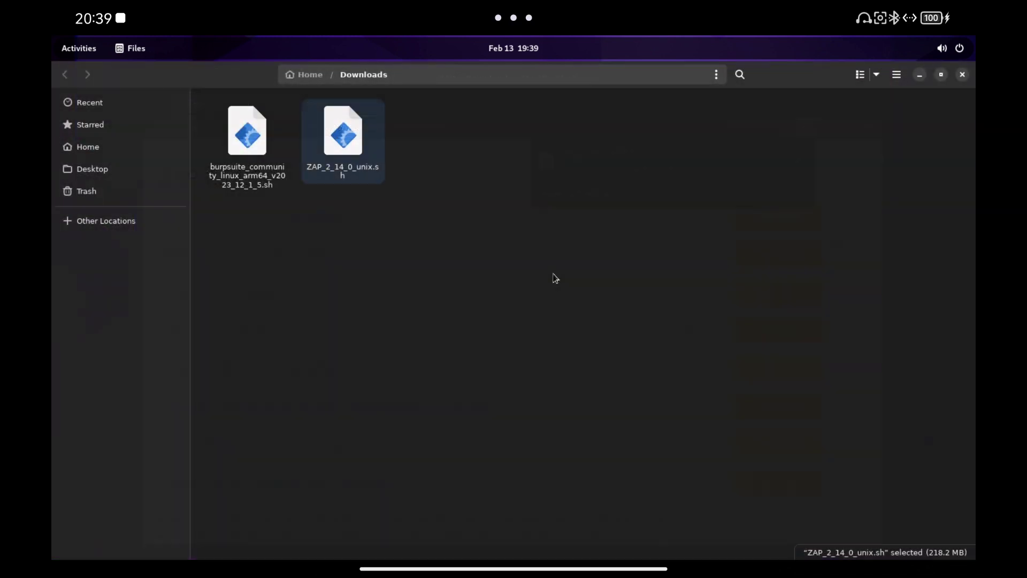
- In a terminal at Downloads, make ZAP_2_14_0_unix.sh executable with chmod +x
{"action": "left_click", "coordinate": [543, 239]}
{"action": "right_click", "coordinate": [544, 238]}
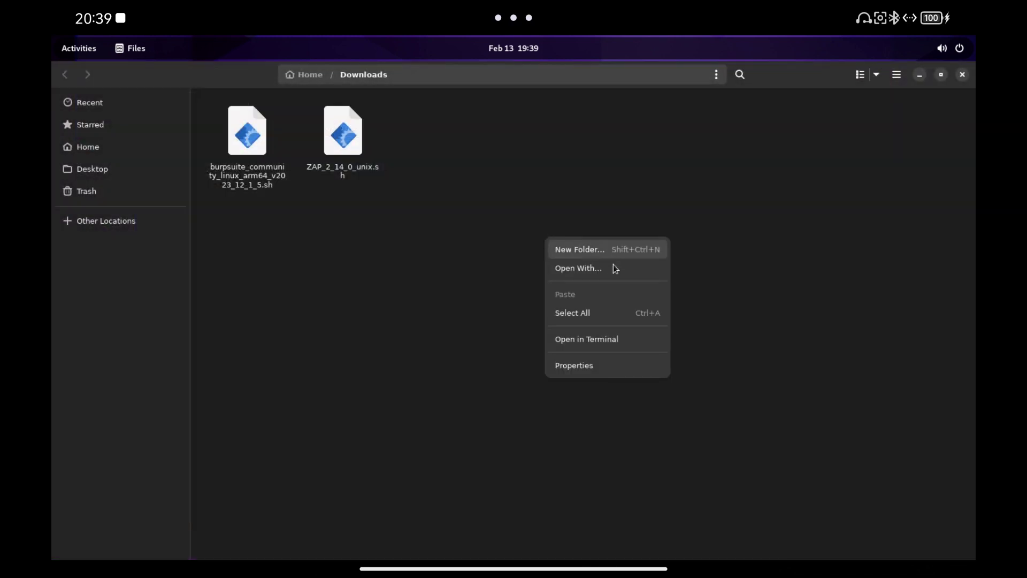
{"action": "left_click", "coordinate": [627, 341]}
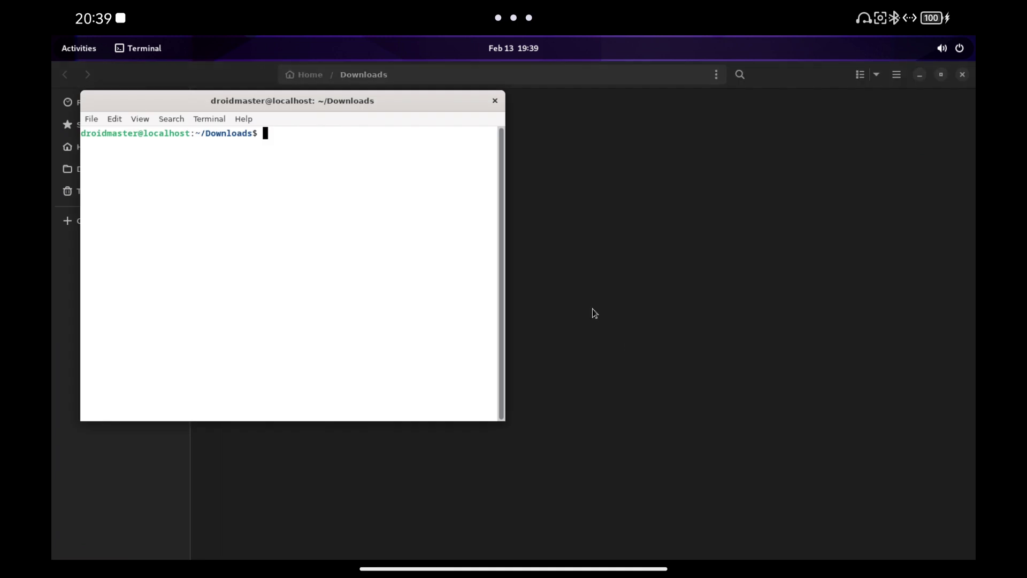
{"action": "left_click_drag", "start_coordinate": [410, 107], "coordinate": [740, 164]}
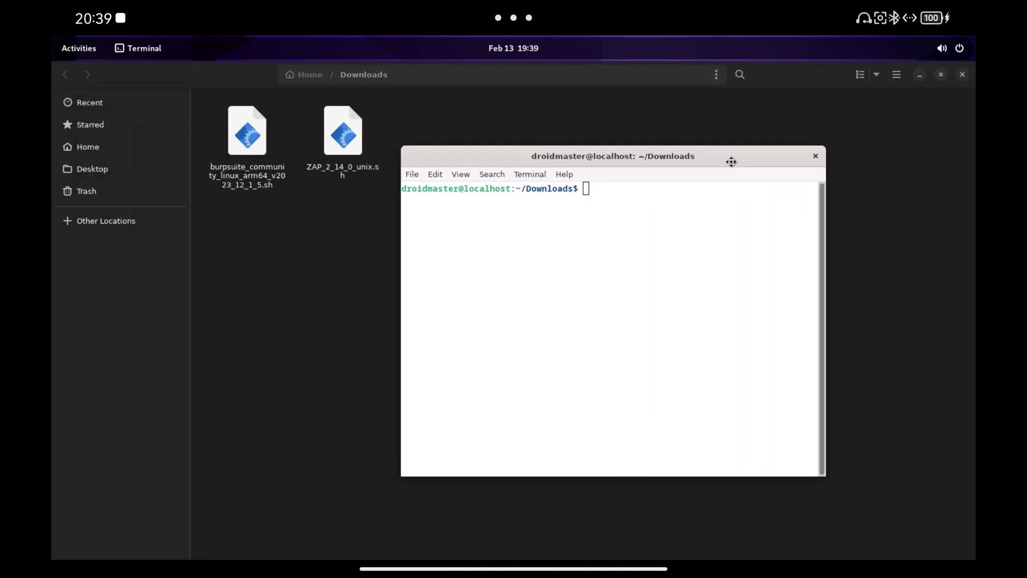
{"action": "type", "text": "chmod "}
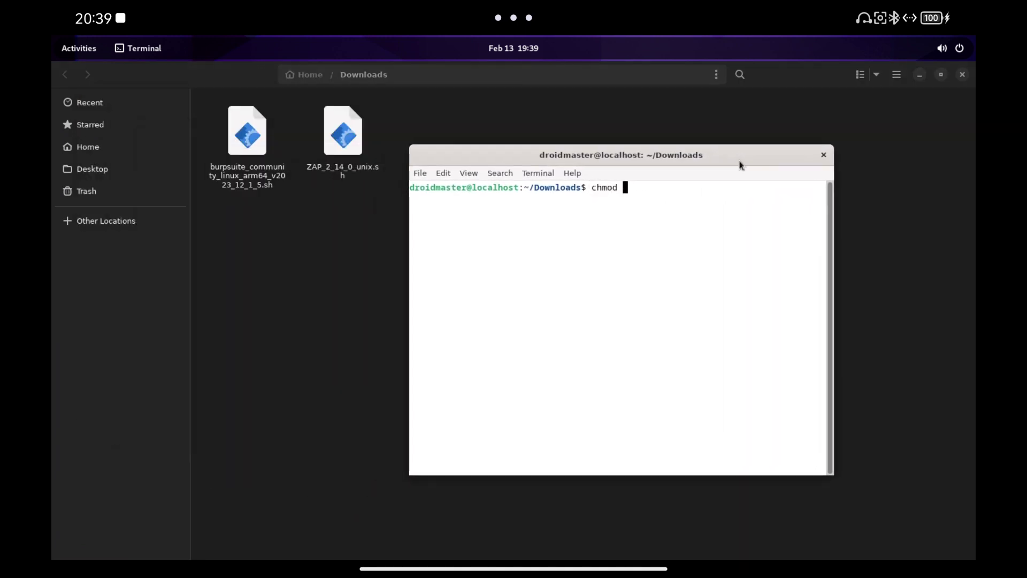
{"action": "type", "text": "+x Z"}
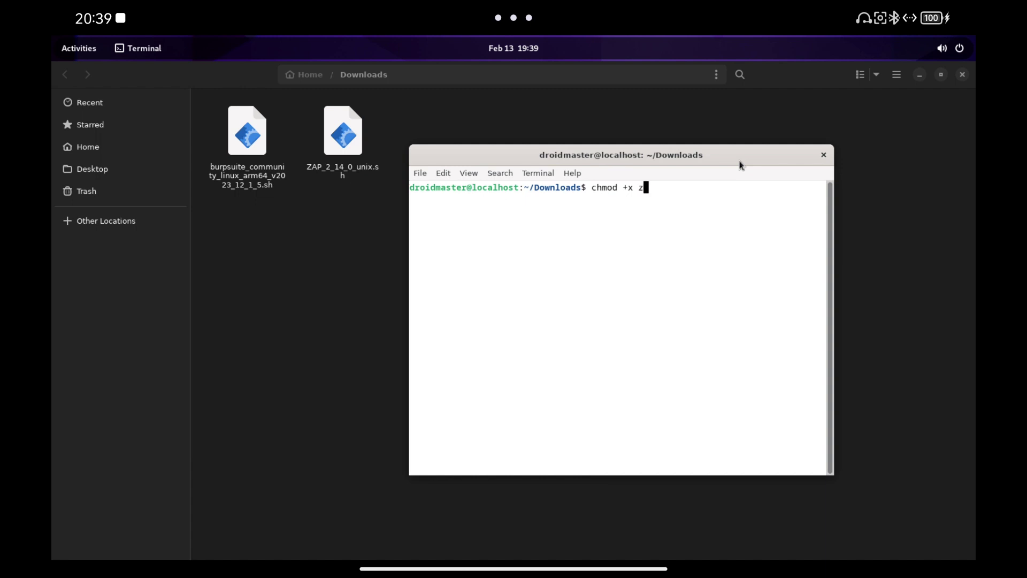
{"action": "key", "text": "Tab"}
{"action": "key", "text": "Return"}
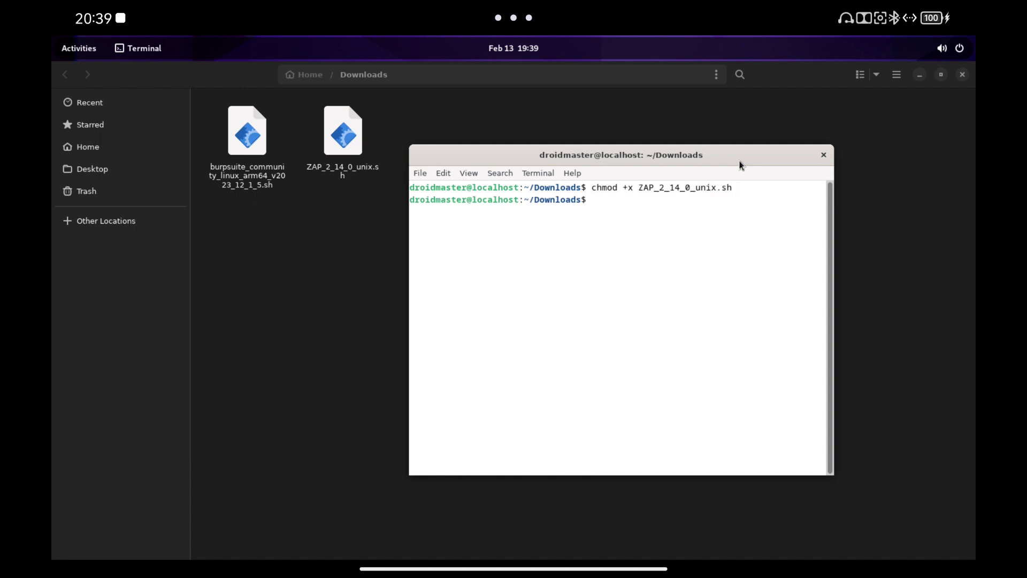
{"action": "type", "text": "sudo ./"}
{"action": "type", "text": "z"}
- Run ZAP_2_14_0_unix.sh with sudo, bringing up the Zed Attack Proxy 2.14.0 setup wizard
{"action": "key", "text": "Tab"}
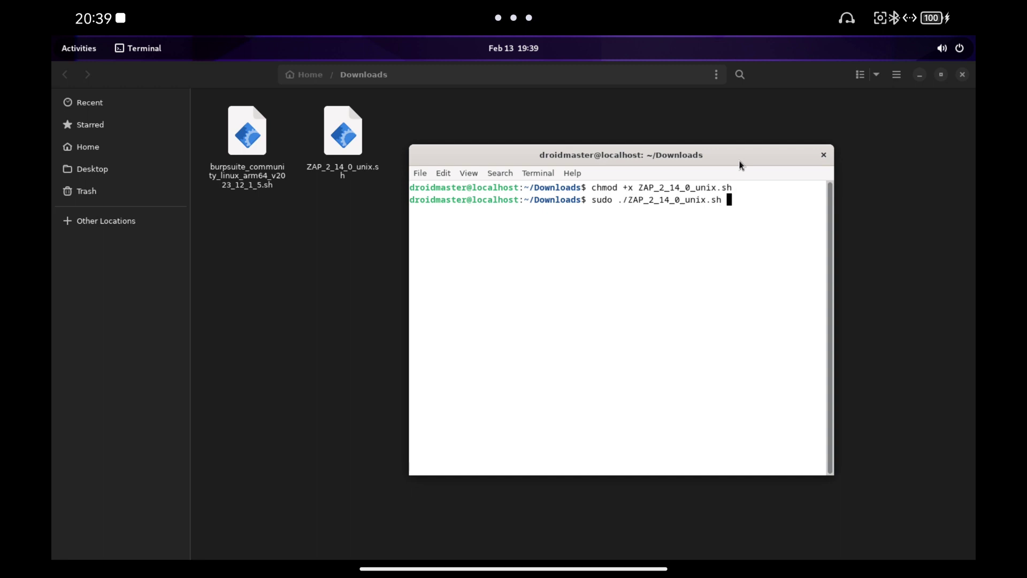
{"action": "key", "text": "Return"}
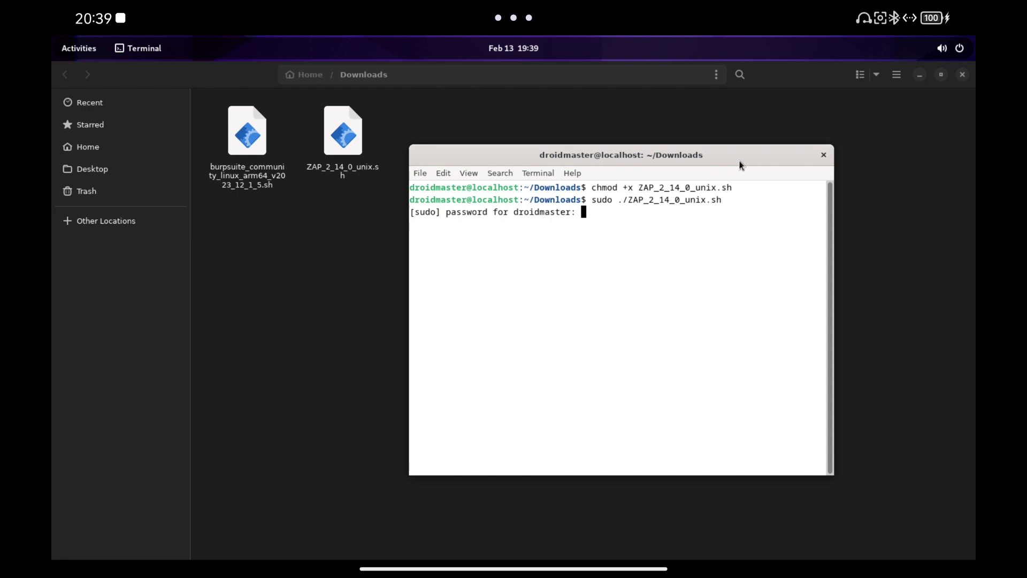
{"action": "key", "text": "Return"}
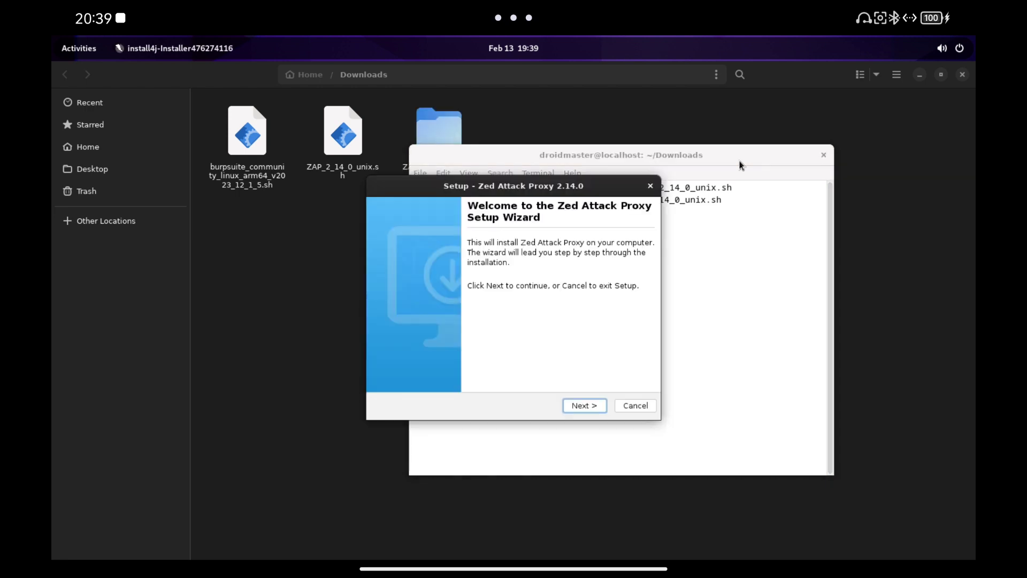
- Install Zed Attack Proxy 2.14.0 accepting the licence with a Standard installation and finish the wizard
{"action": "left_click", "coordinate": [585, 405]}
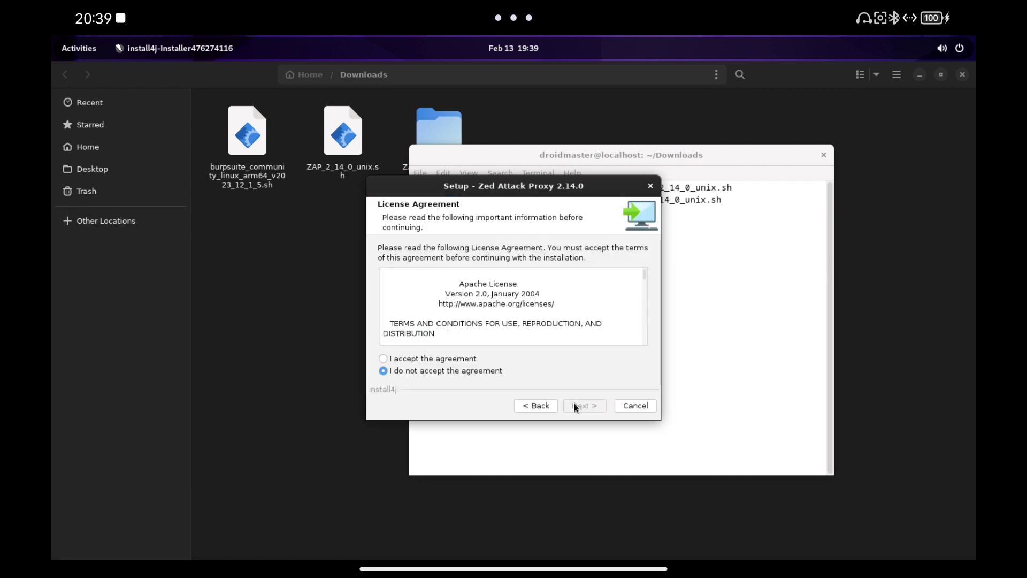
{"action": "left_click", "coordinate": [467, 362]}
{"action": "left_click", "coordinate": [592, 406]}
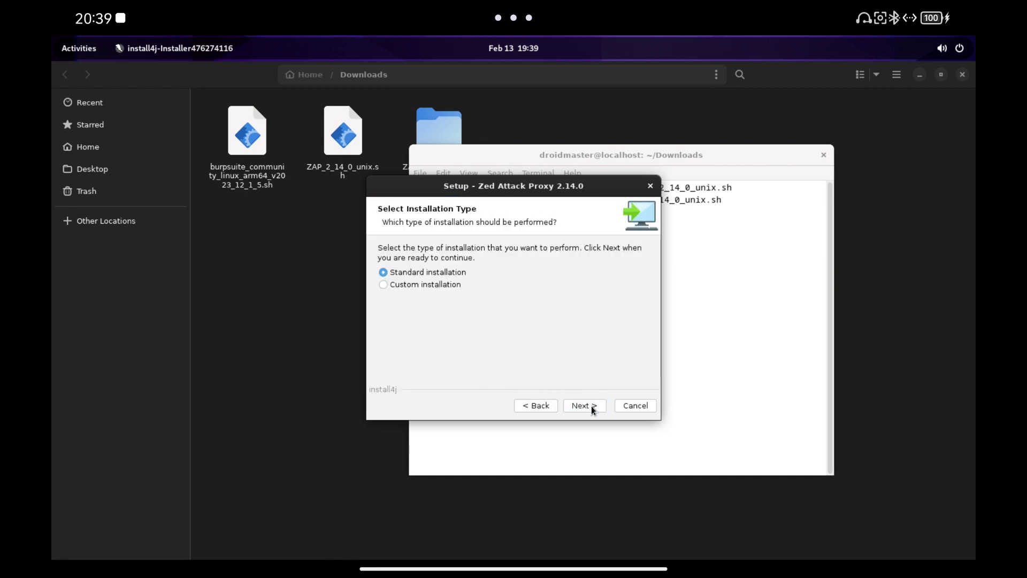
{"action": "left_click", "coordinate": [589, 405]}
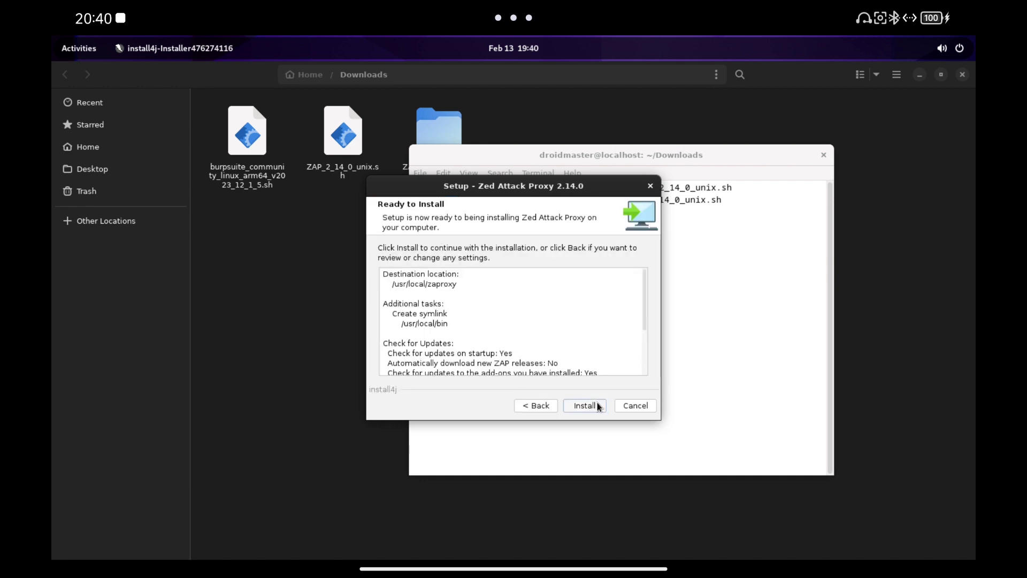
{"action": "left_click", "coordinate": [598, 406]}
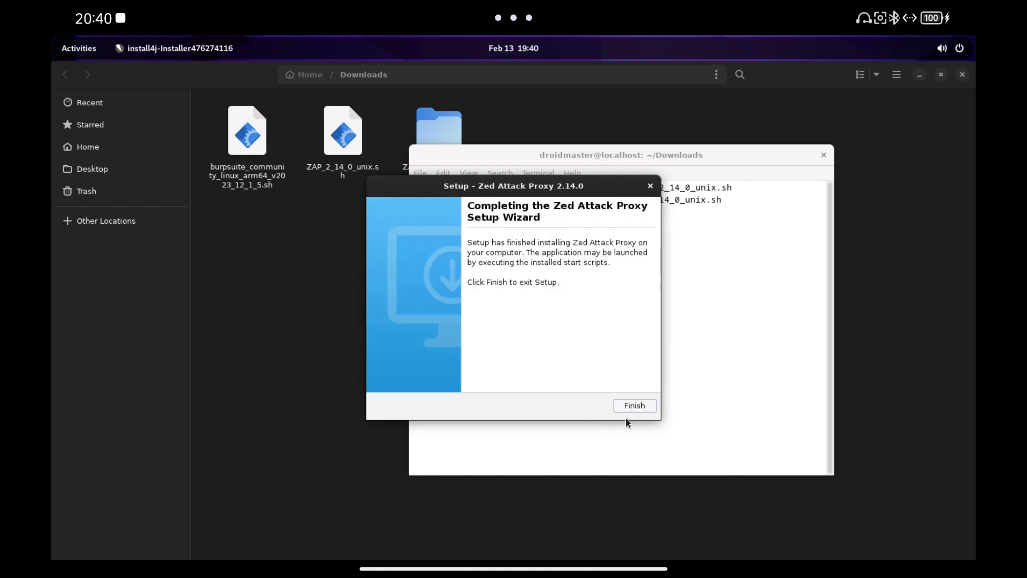
{"action": "left_click", "coordinate": [634, 408]}
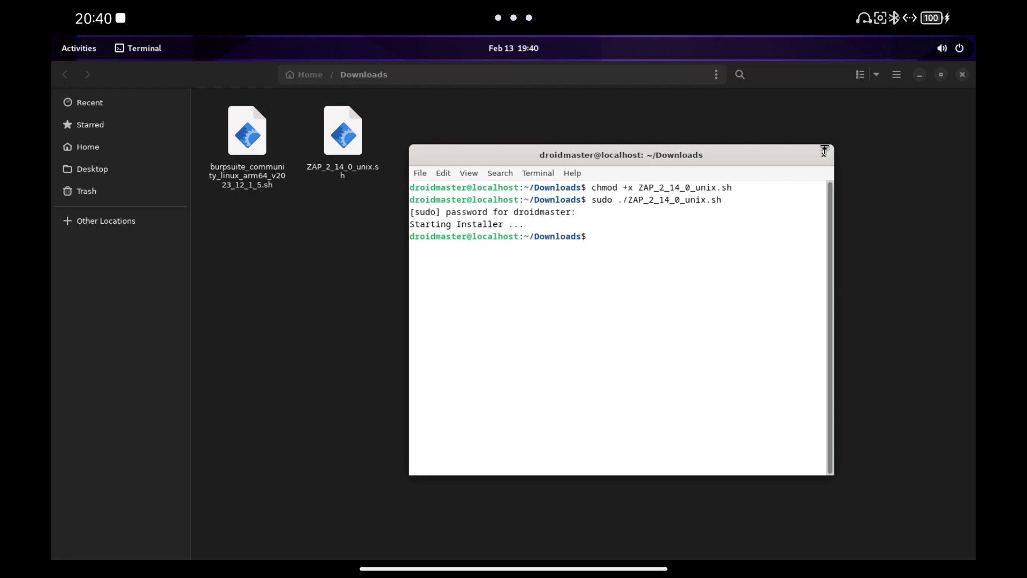
- Close the terminal and Files windows
{"action": "left_click", "coordinate": [823, 156]}
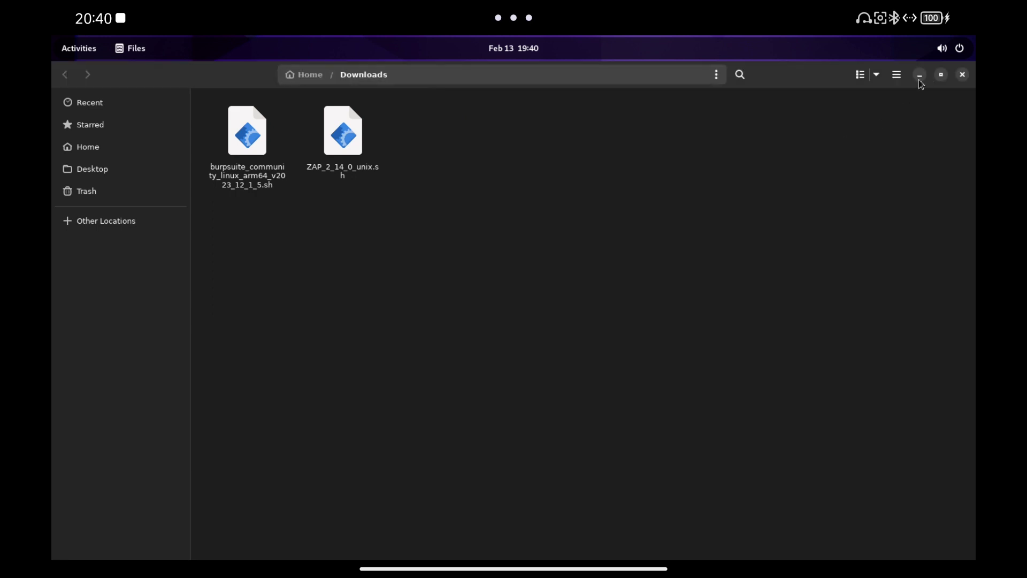
{"action": "left_click", "coordinate": [963, 75]}
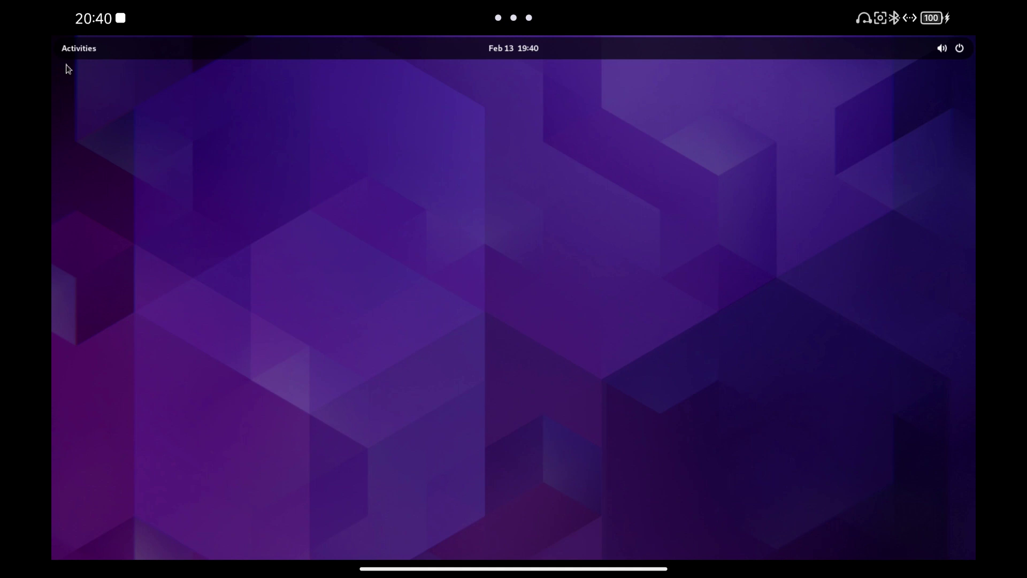
- Close Firefox, then launch ZAP from the Activities search results
{"action": "left_click", "coordinate": [79, 48]}
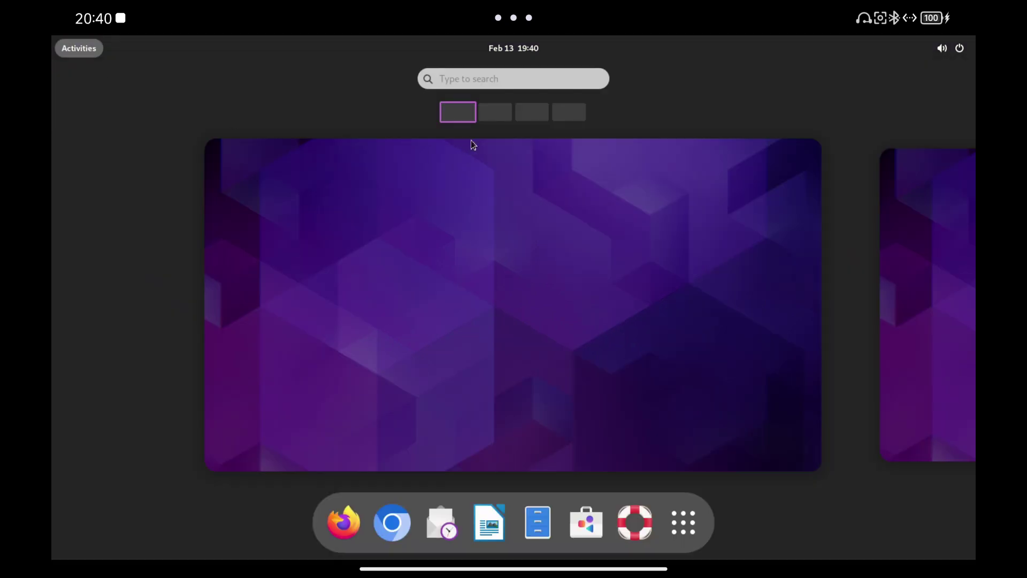
{"action": "type", "text": "vol"}
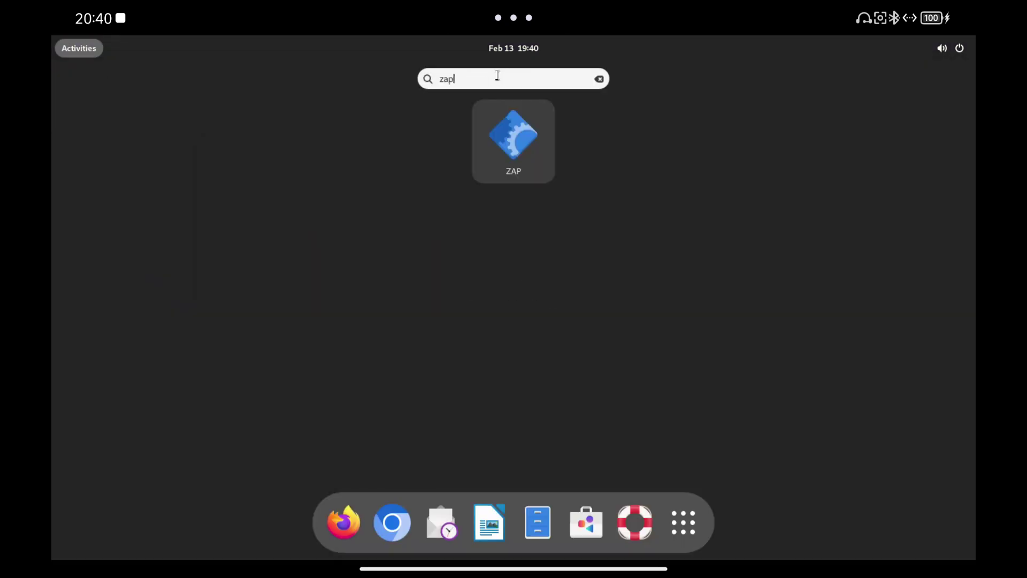
{"action": "left_click", "coordinate": [516, 126]}
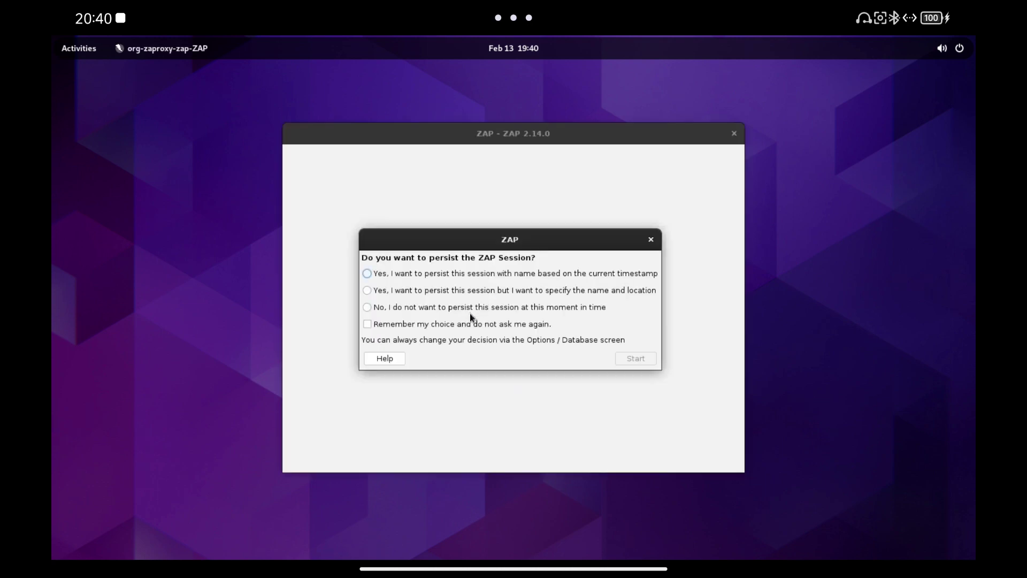
- Start ZAP without persisting the session and maximise its window
{"action": "left_click", "coordinate": [478, 307]}
{"action": "left_click", "coordinate": [649, 358]}
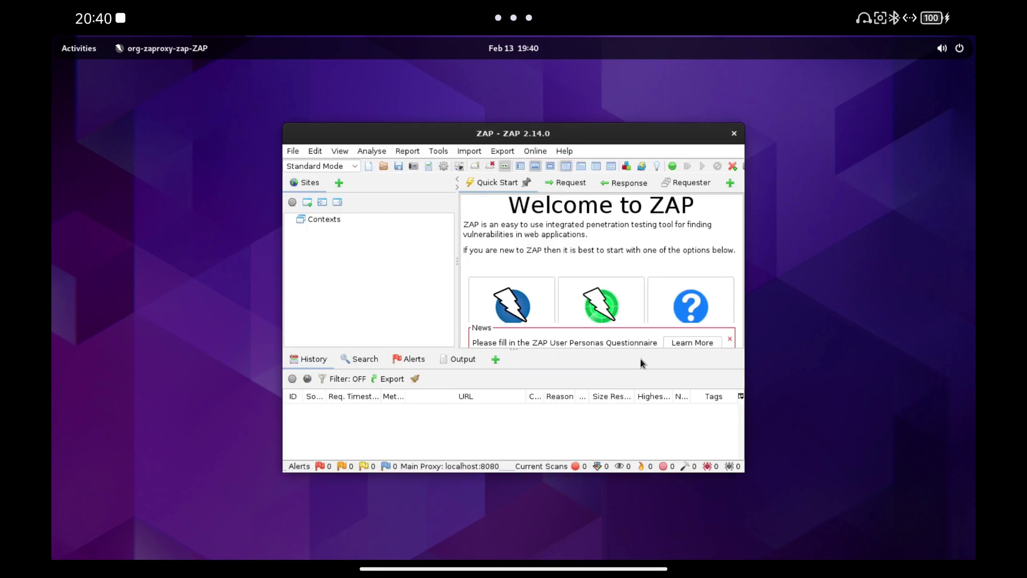
{"action": "double_click", "coordinate": [683, 132]}
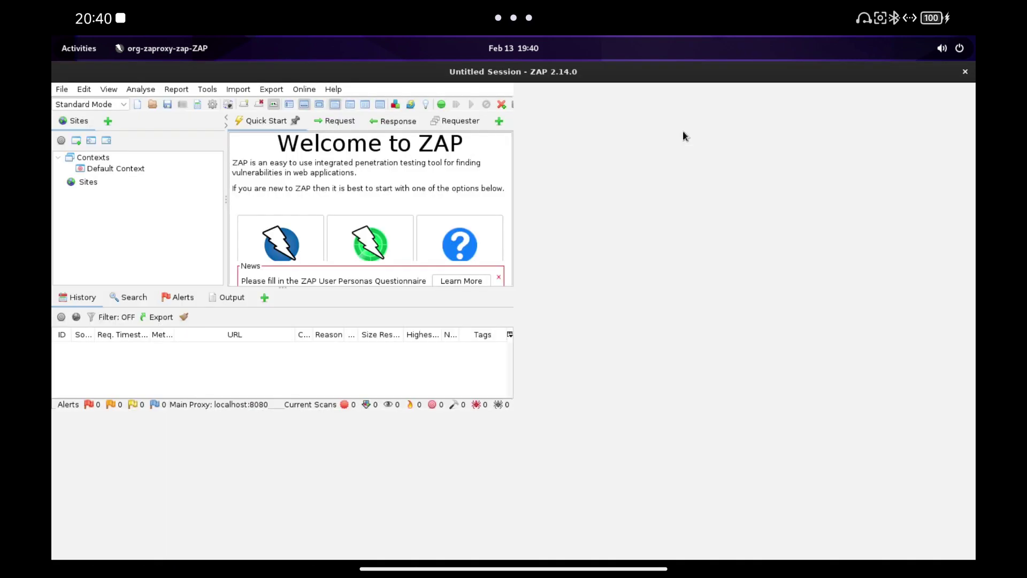